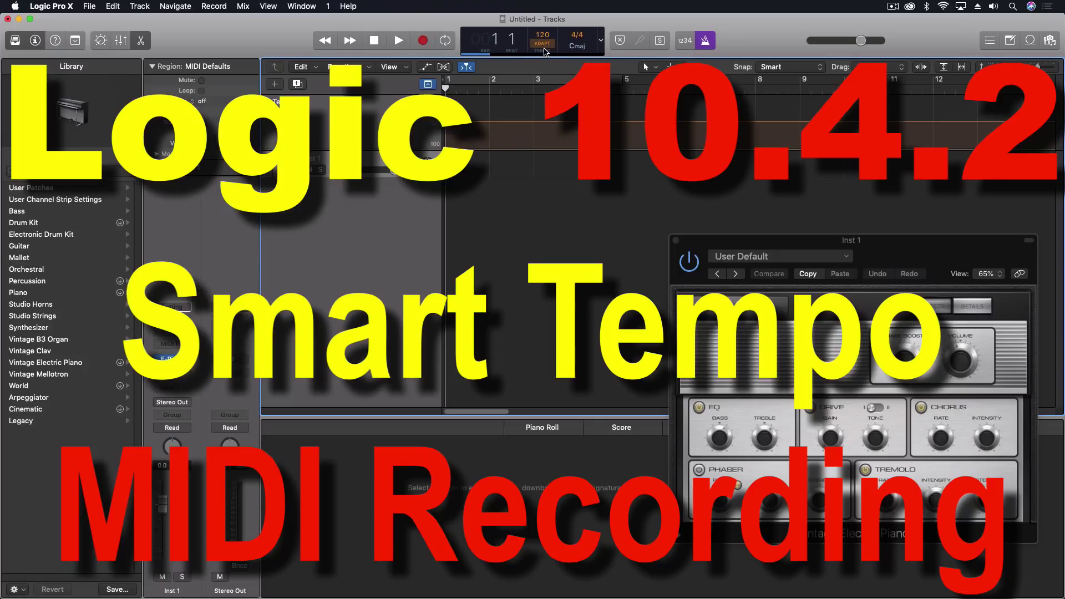
# Step: Show the Smart Tempo mode menu (KEEP/ADAPT/AUTO) from the LCD, with ADAPT current
pyautogui.click(544, 45)
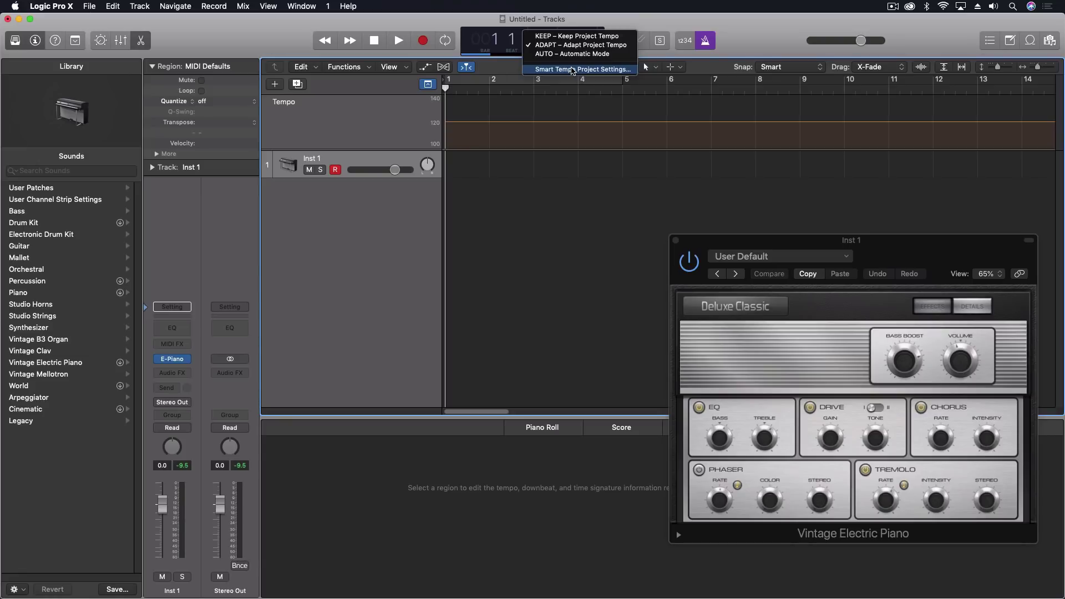
# Step: Keep ADAPT, turn off the metronome, and record an e-piano take on Inst 1, detecting about 128 BPM
pyautogui.click(439, 21)
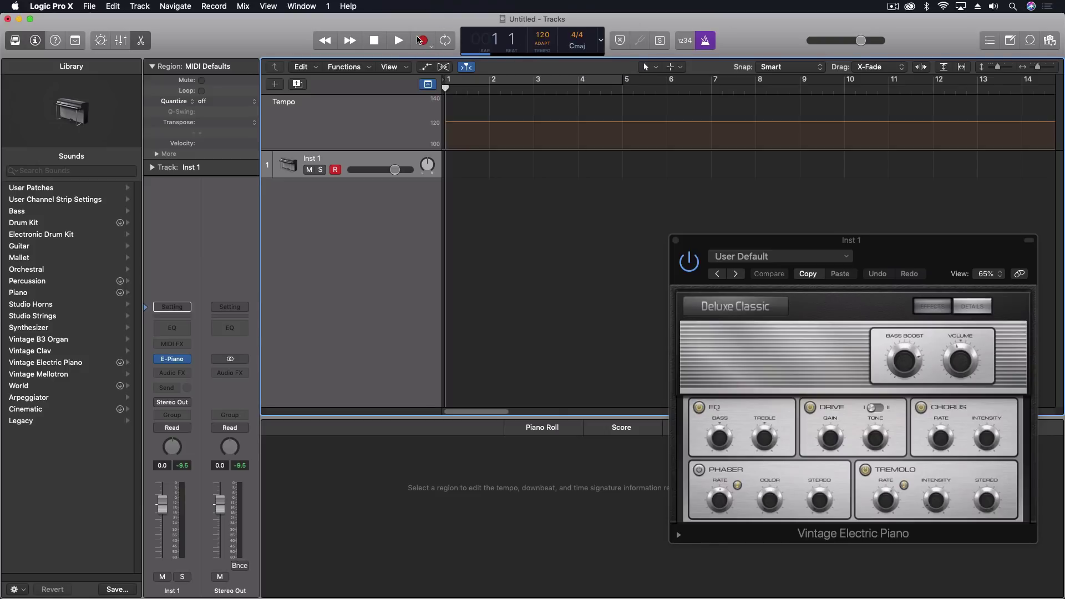
pyautogui.click(703, 43)
pyautogui.press('r')
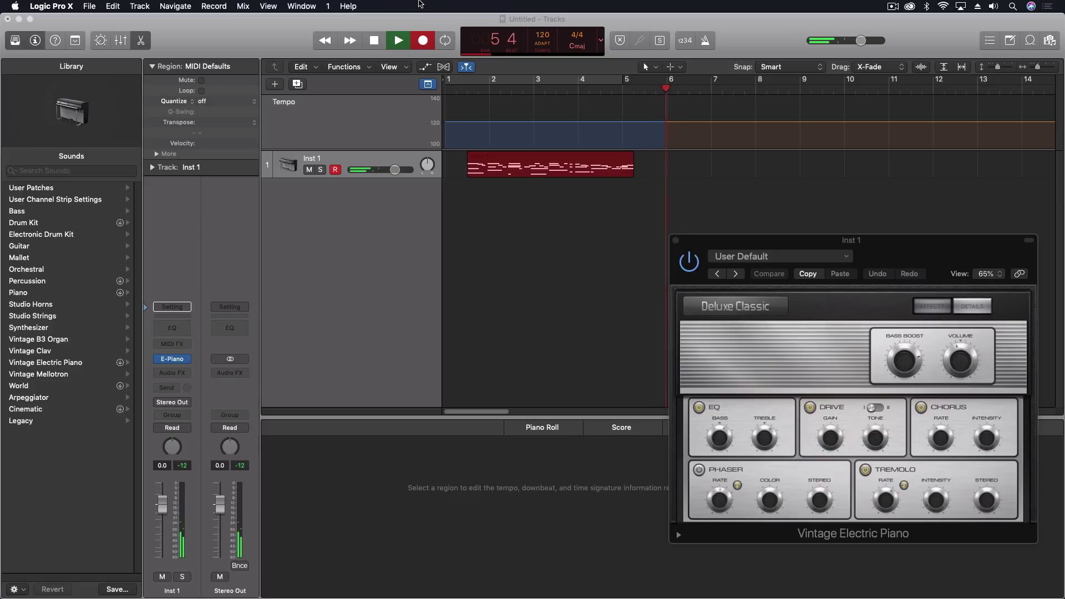
pyautogui.press('space')
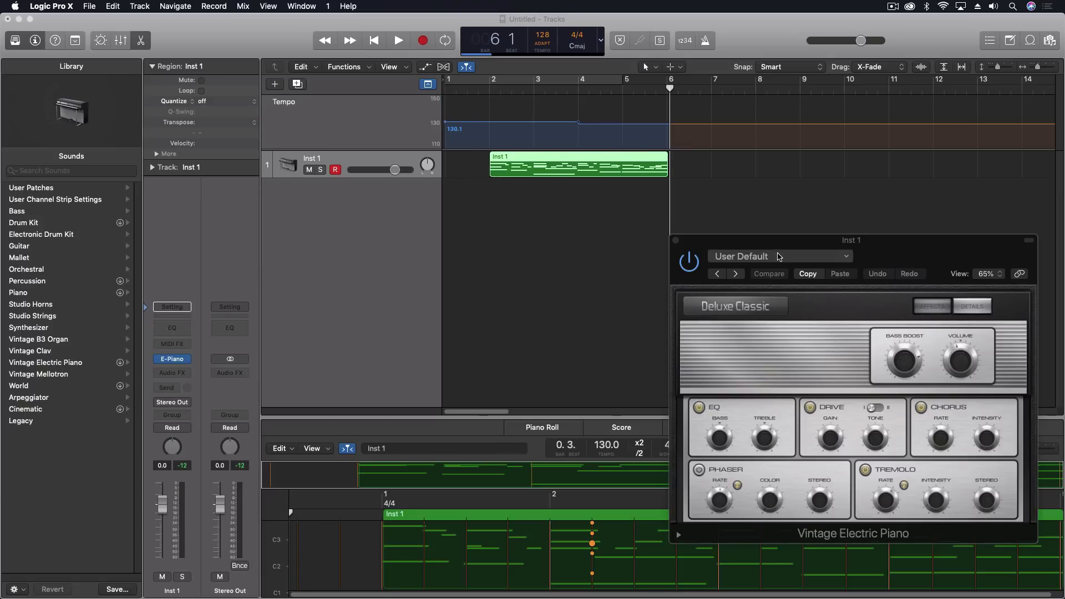
# Step: Close the Vintage Electric Piano window and add a Latin Drummer track playing Coconut Grove
pyautogui.click(677, 242)
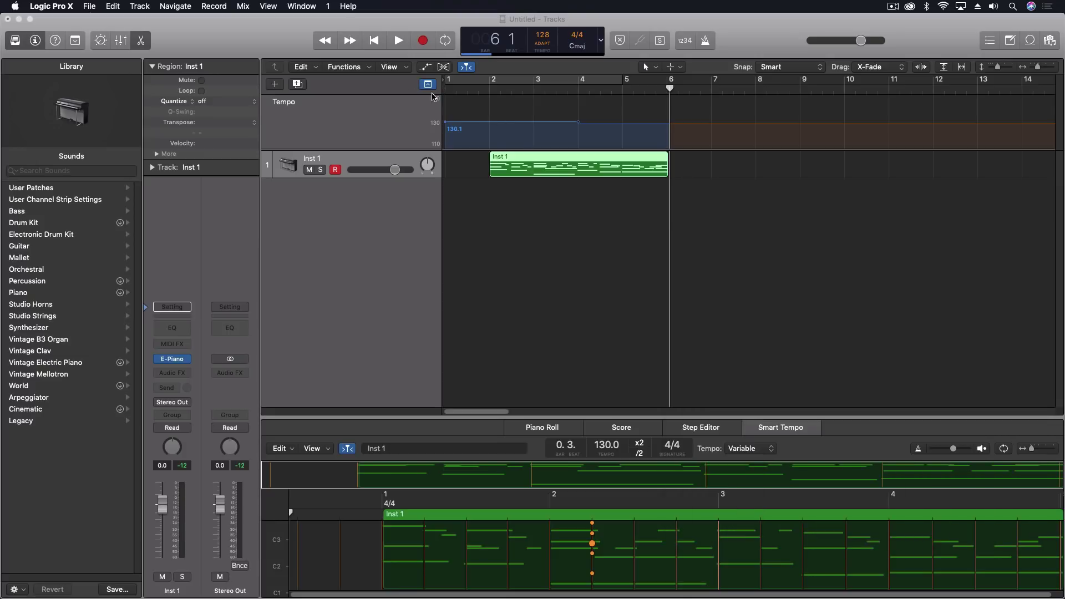
pyautogui.click(140, 6)
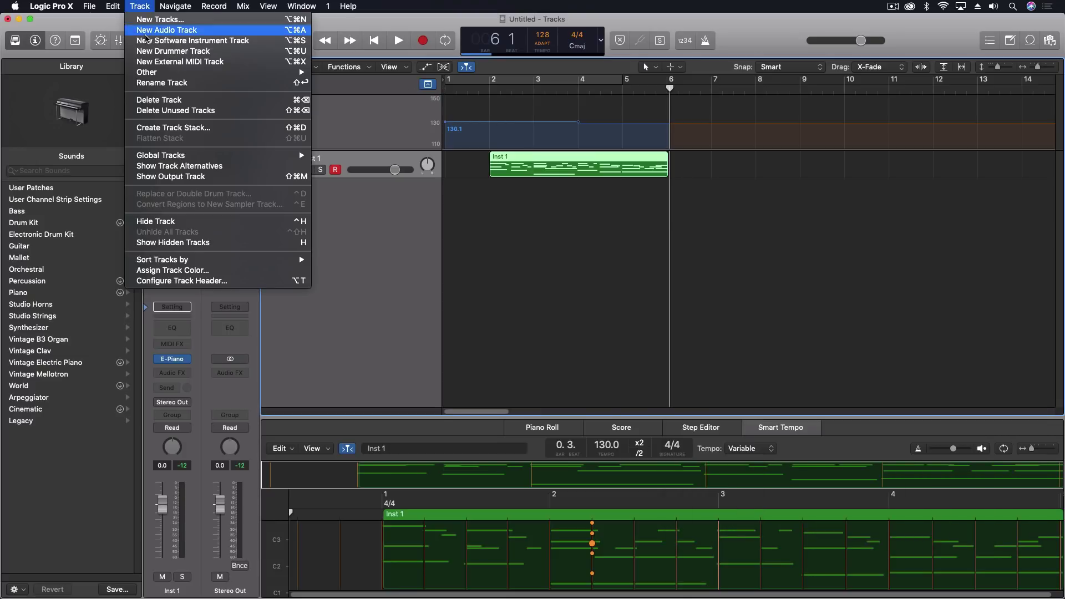
pyautogui.click(627, 213)
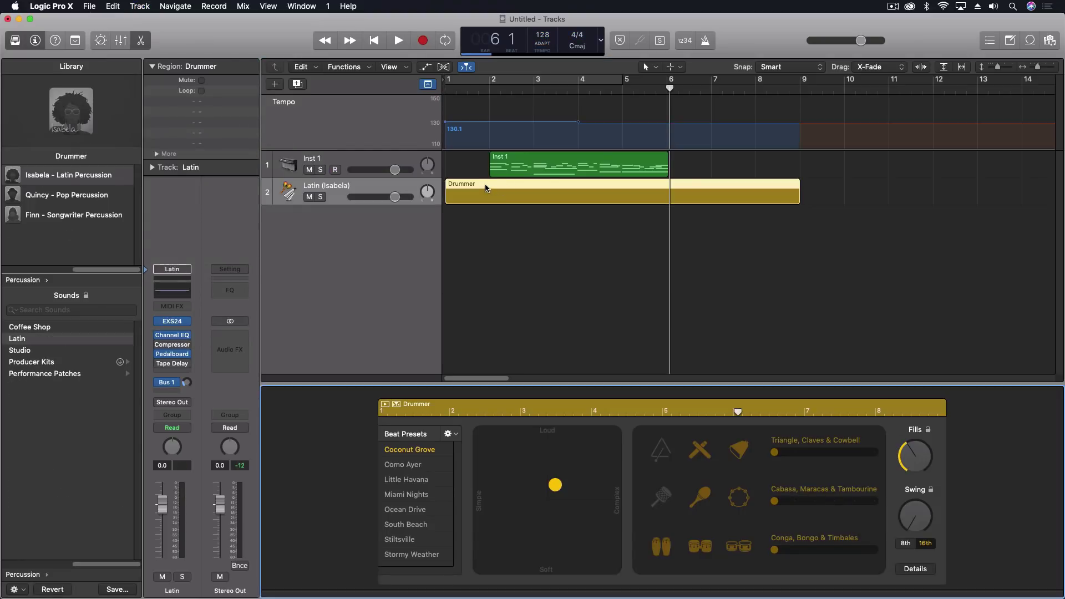
# Step: Move the Drummer region to start at bar 2, audition it, and trim it to end at bar 6
pyautogui.moveTo(486, 187); pyautogui.dragTo(529, 188)
pyautogui.press('space')
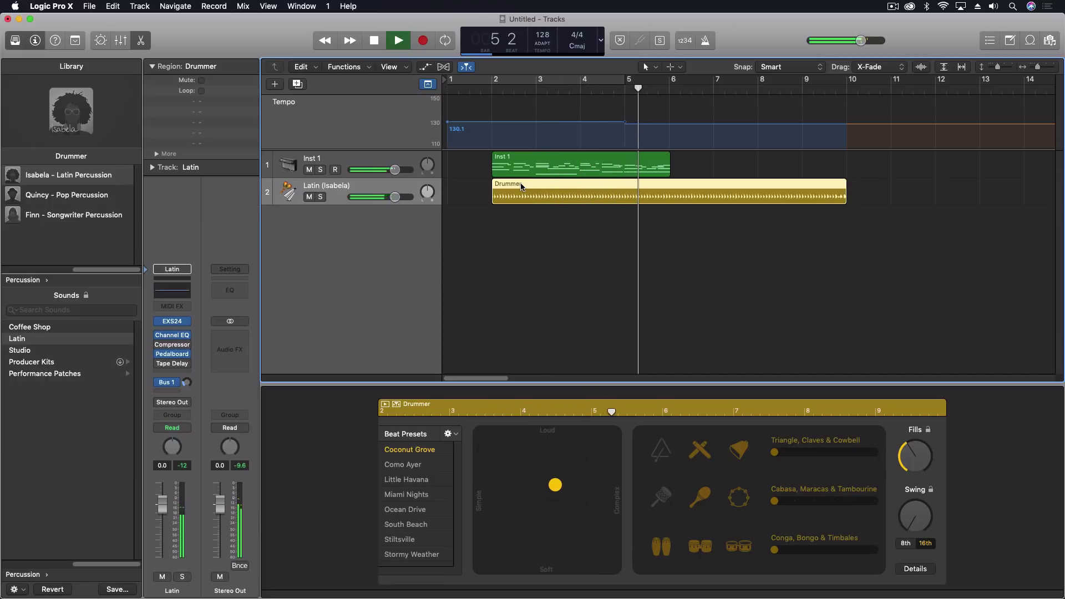
pyautogui.press('space')
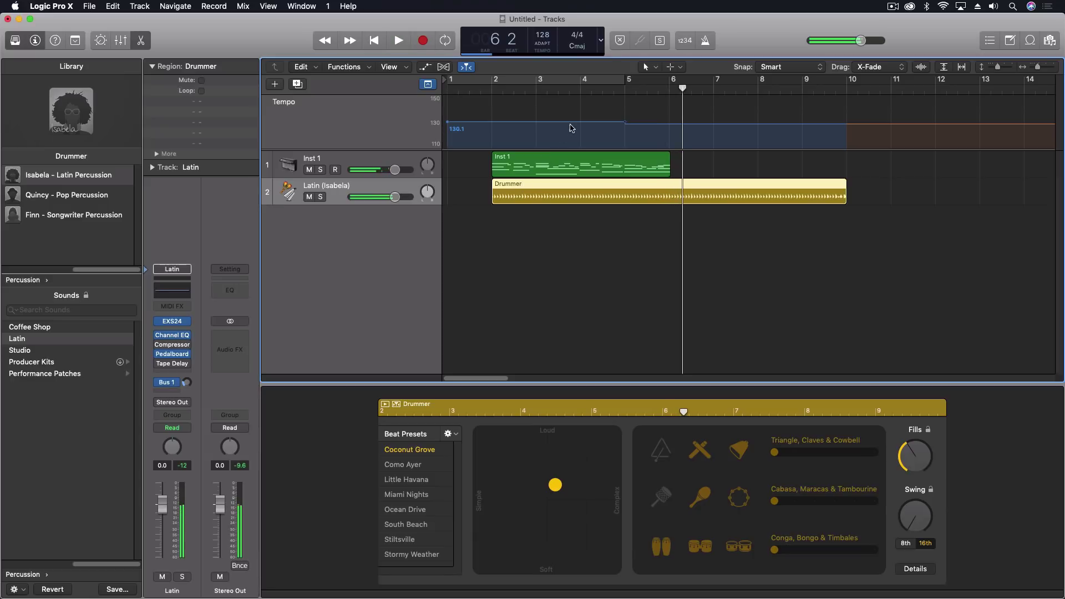
pyautogui.click(626, 123)
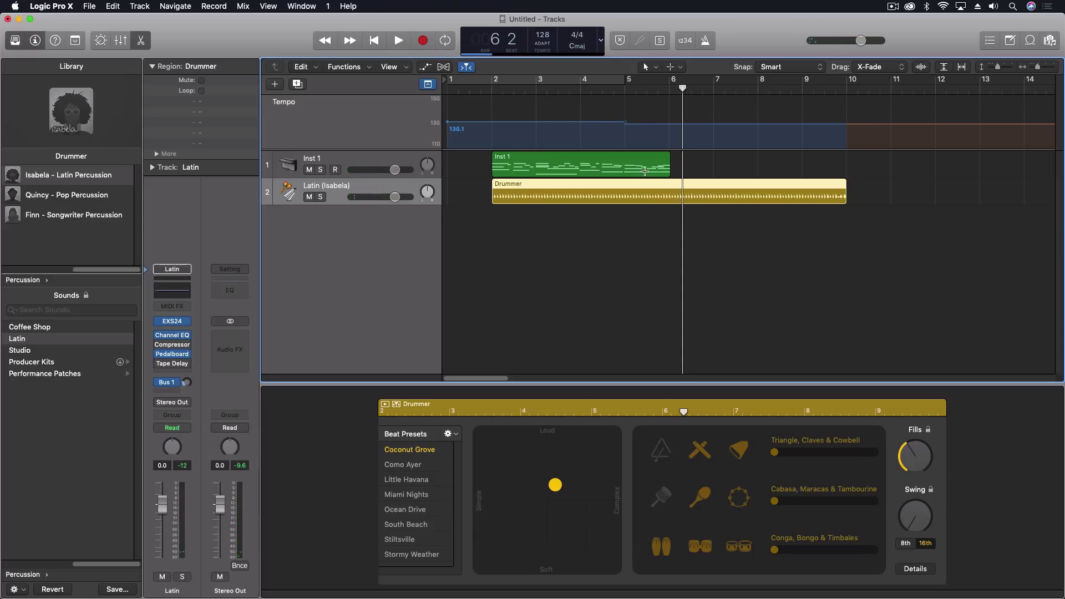
pyautogui.moveTo(844, 189); pyautogui.dragTo(669, 187)
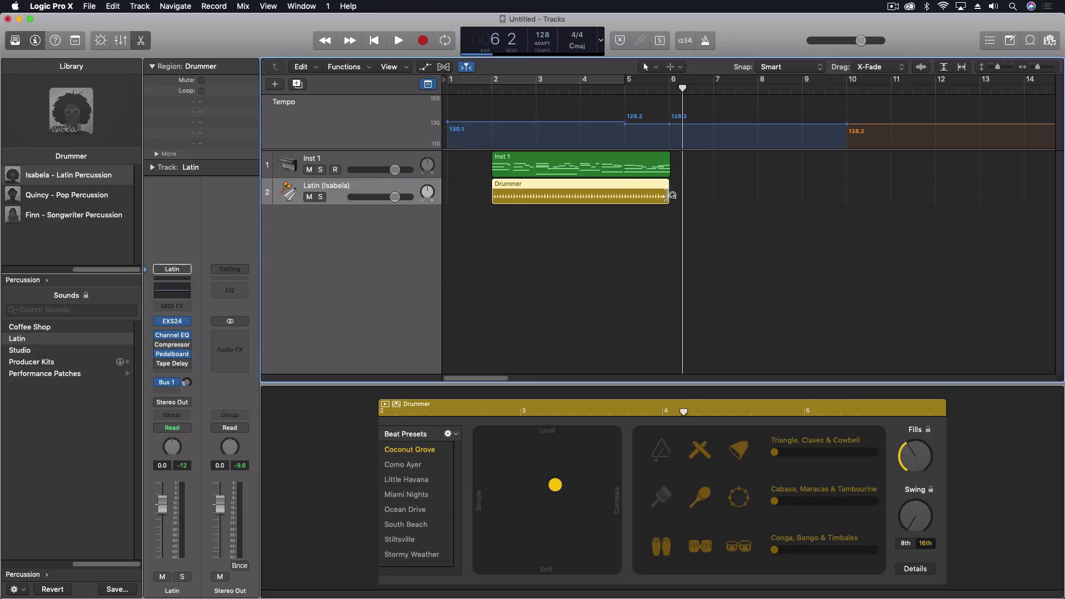
# Step: Switch Smart Tempo to KEEP to hold 130 BPM, with the playhead just before bar 2
pyautogui.click(542, 44)
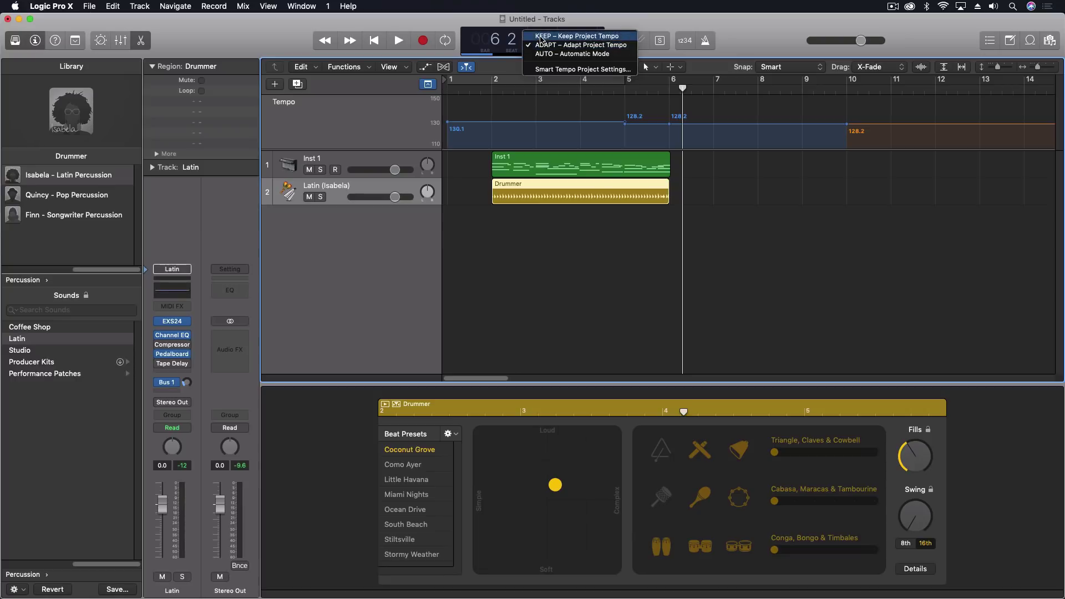
pyautogui.click(540, 37)
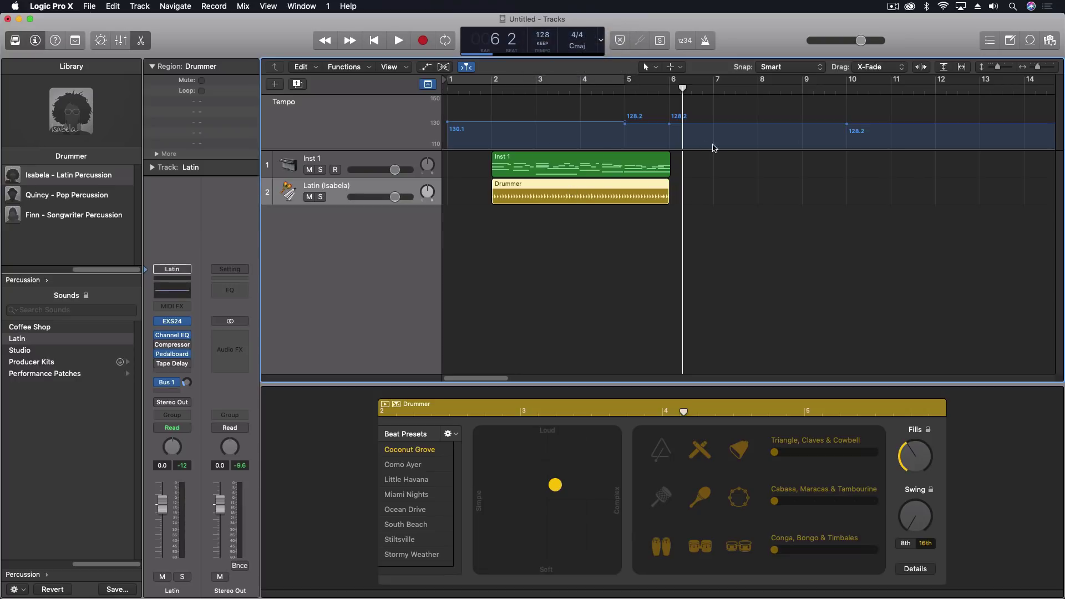
pyautogui.click(480, 87)
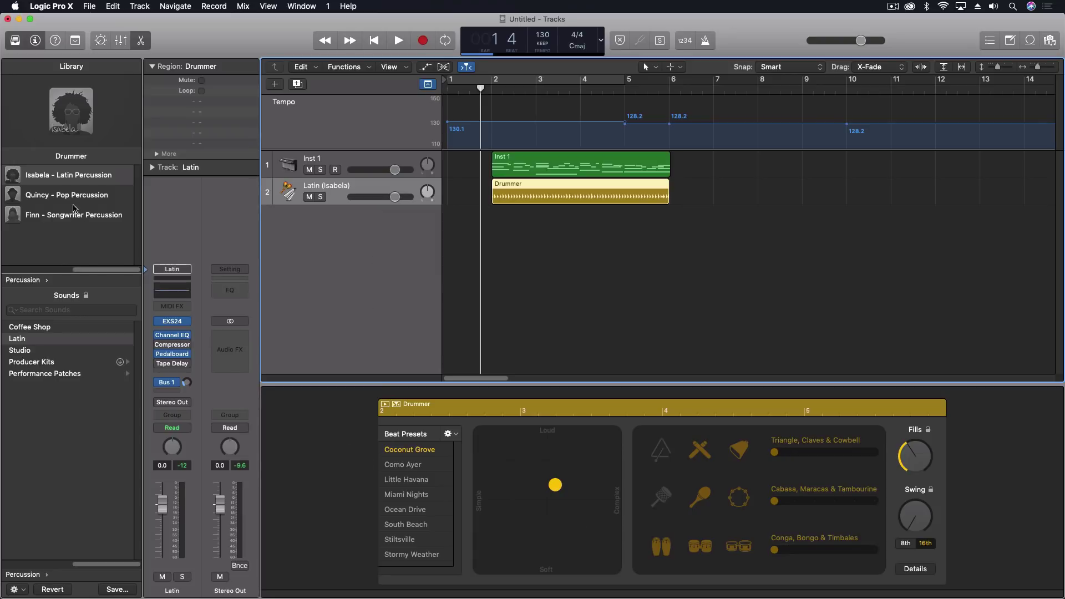
# Step: Replace the drummer with Rock's Kyle - Pop Rock (SoCal kit, Half-pipe) and play it back
pyautogui.hscroll(-5, 72, 208)
pyautogui.click(64, 172)
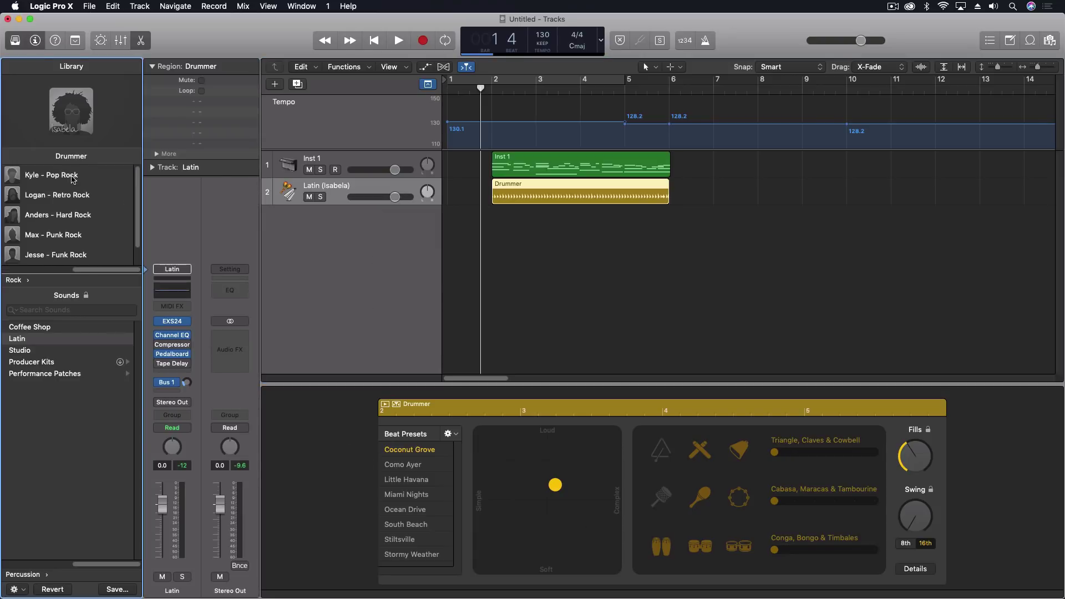
pyautogui.click(72, 177)
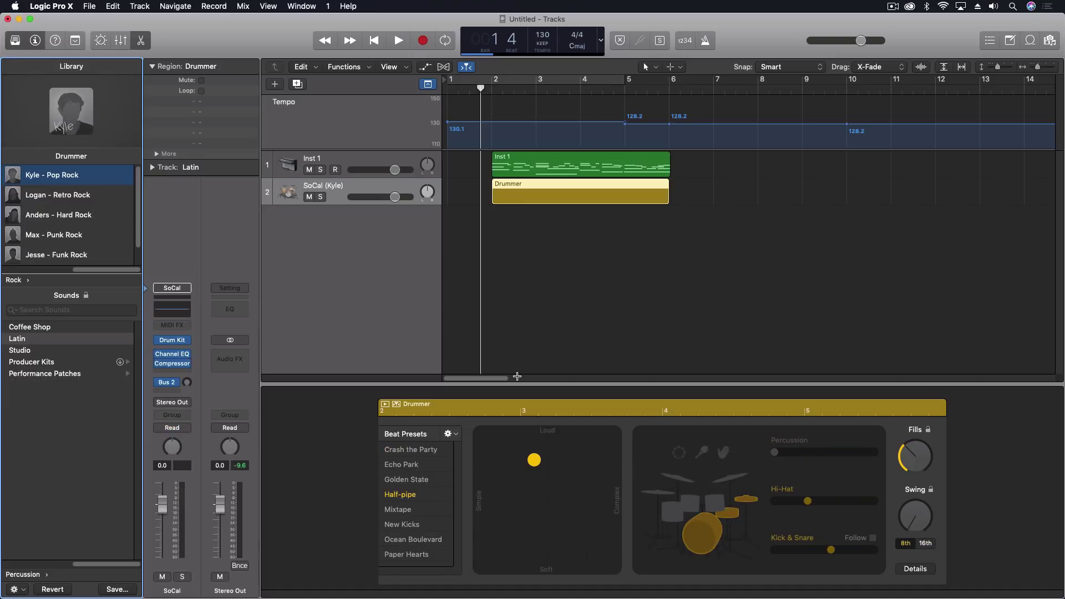
pyautogui.press('space')
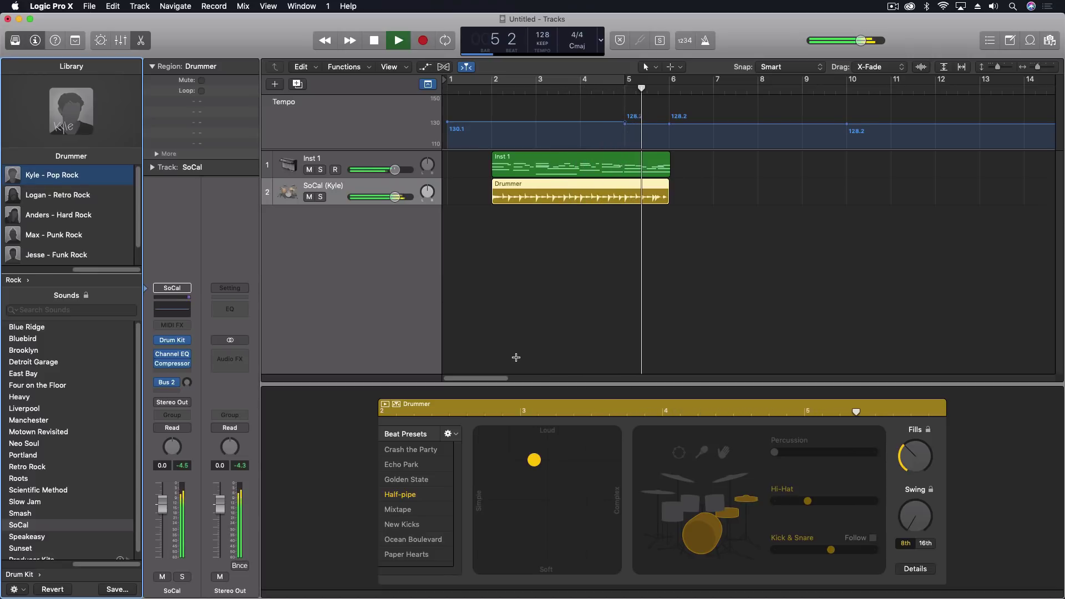
# Step: Add the Groove Track component to the track headers so Inst 1 follows SoCal (Kyle)
pyautogui.press('space')
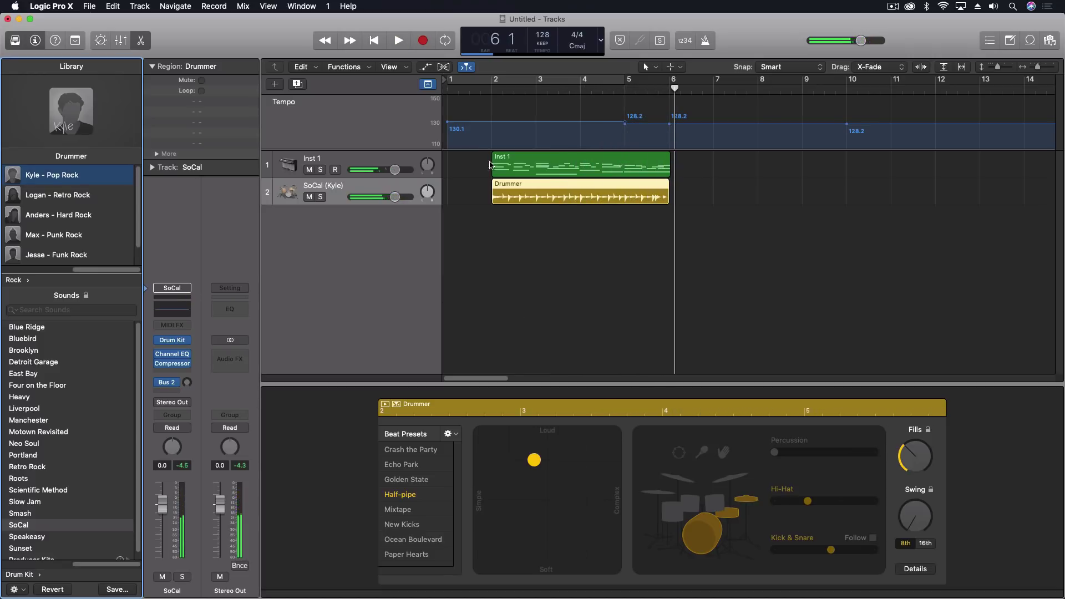
pyautogui.rightClick(270, 192)
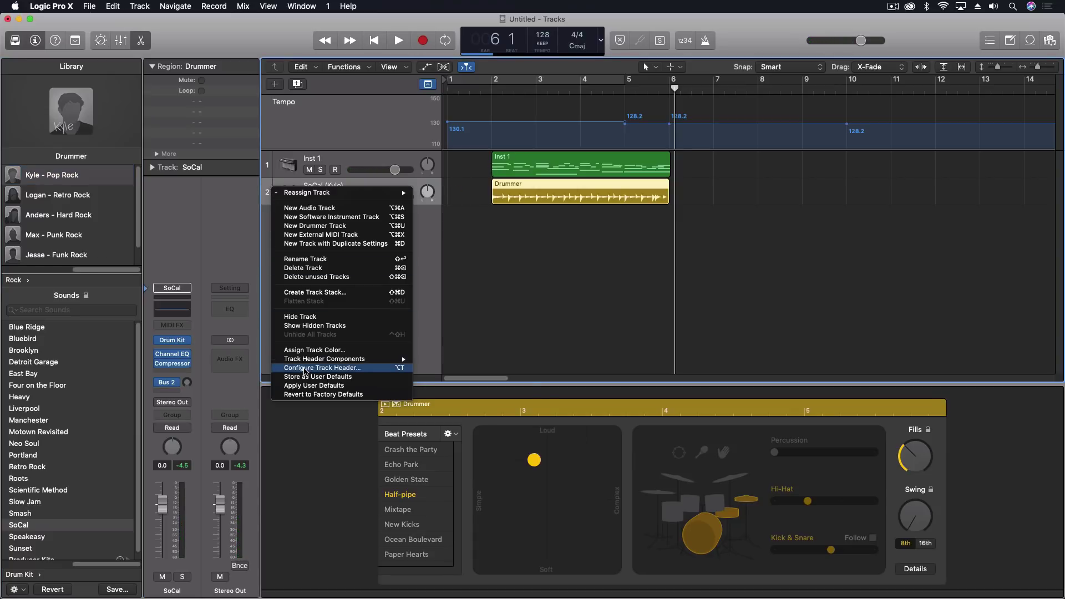
pyautogui.moveTo(346, 359)
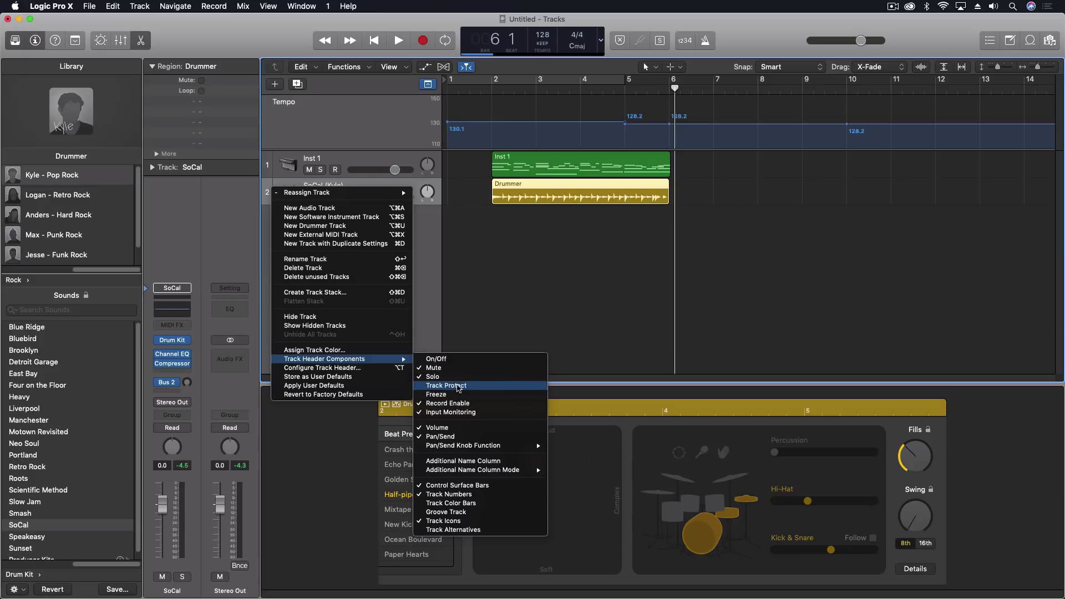
pyautogui.click(446, 512)
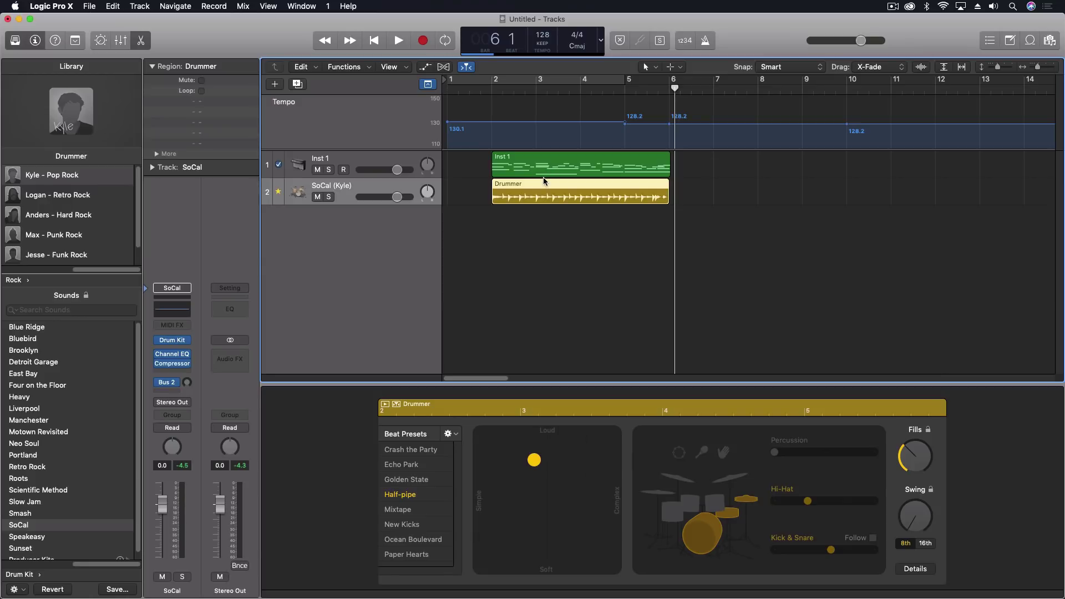
# Step: Play the project from bar 1 to hear Inst 1 grooving with the drums
pyautogui.press('Return')
pyautogui.press('space')
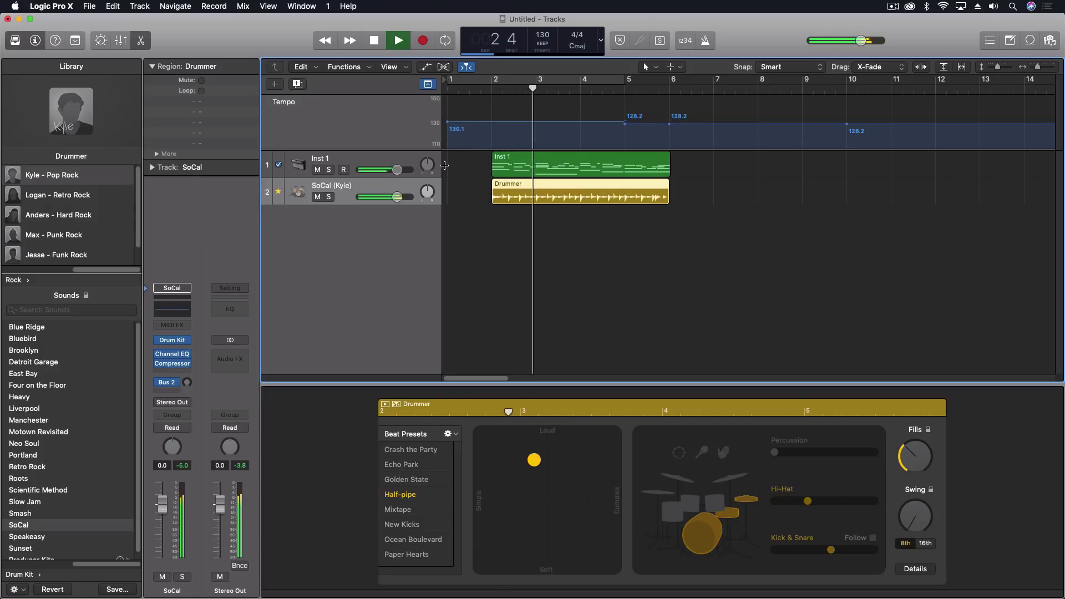
pyautogui.press('space')
# Step: Open the Inst 1 region in the Piano Roll and lower the stray F#2 note to F2
pyautogui.click(525, 162)
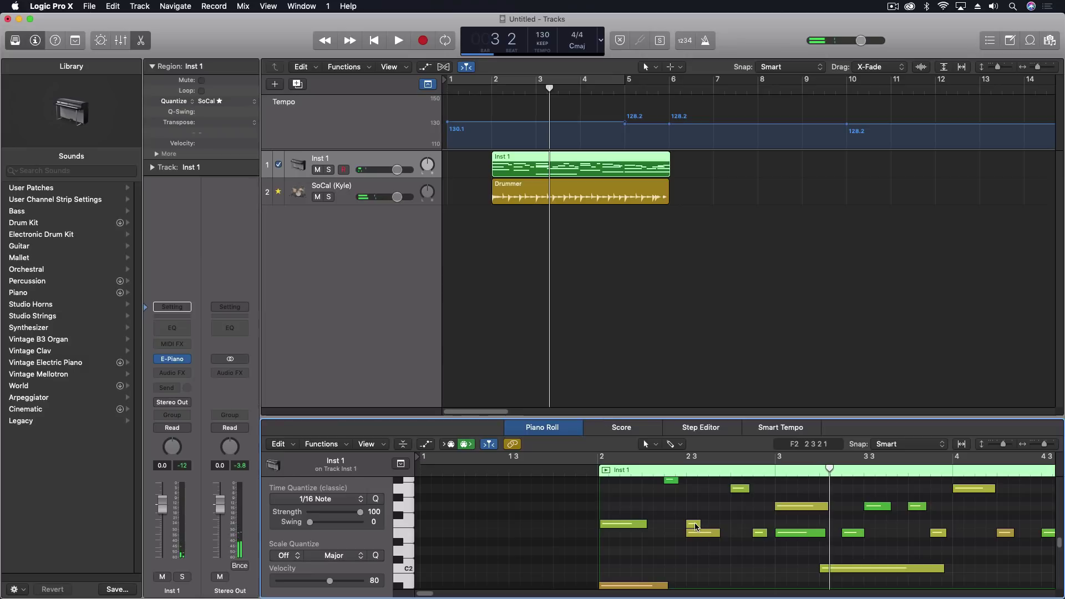
pyautogui.click(693, 524)
pyautogui.hotkey('alt', 'Down')
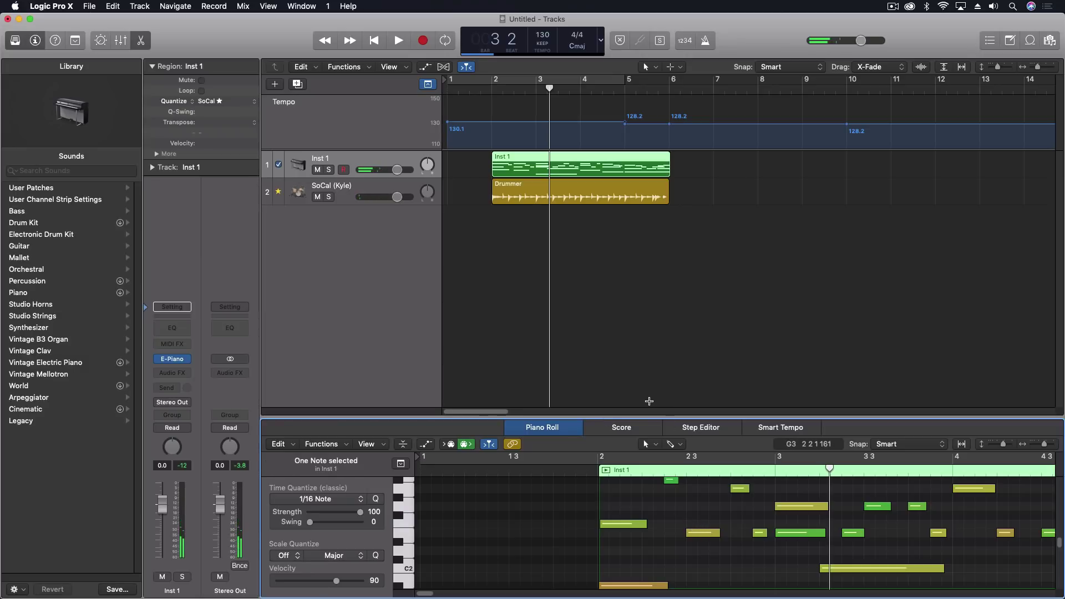
# Step: Play Inst 1 from bar 1 against the drums and enlarge the Piano Roll to show the region
pyautogui.press('Return')
pyautogui.press('space')
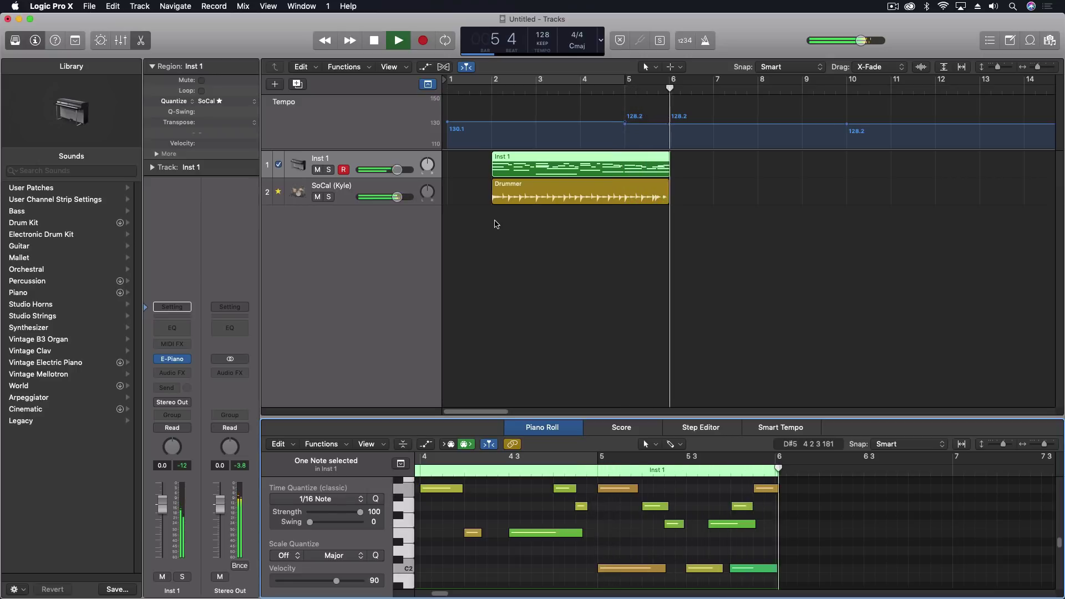
pyautogui.press('space')
pyautogui.moveTo(660, 416); pyautogui.dragTo(660, 263)
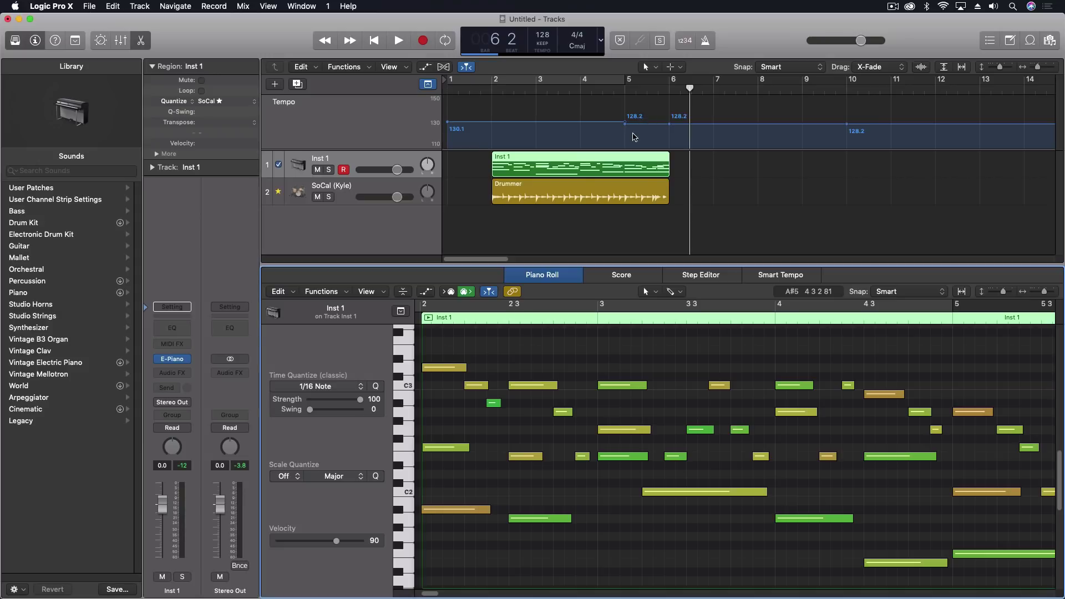
# Step: Switch the tempo mode back to ADAPT and show Inst 1 in the Smart Tempo editor at 130.0 BPM
pyautogui.click(542, 44)
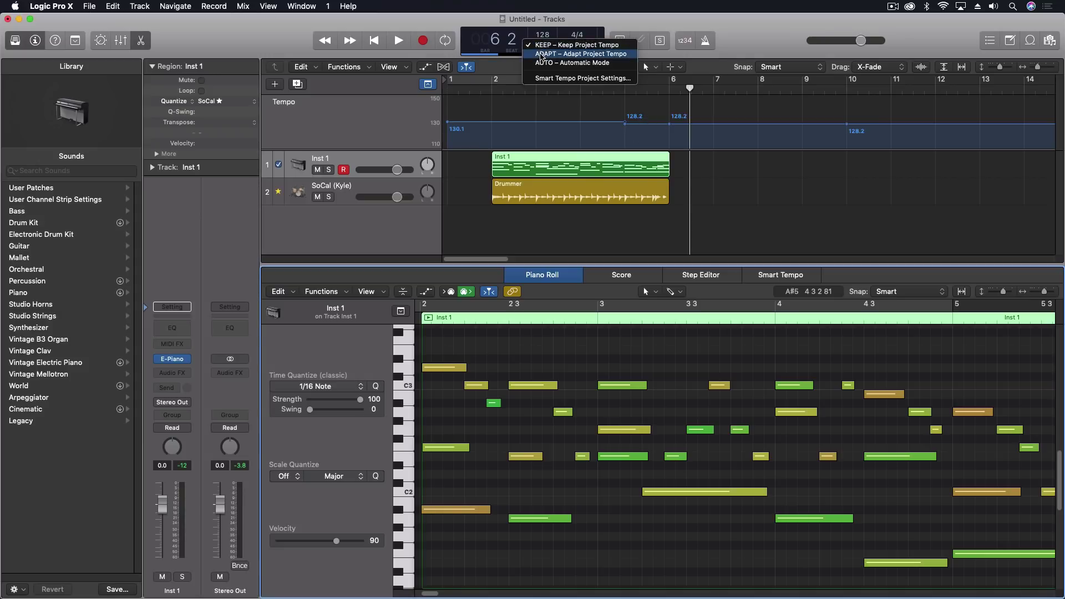
pyautogui.click(542, 55)
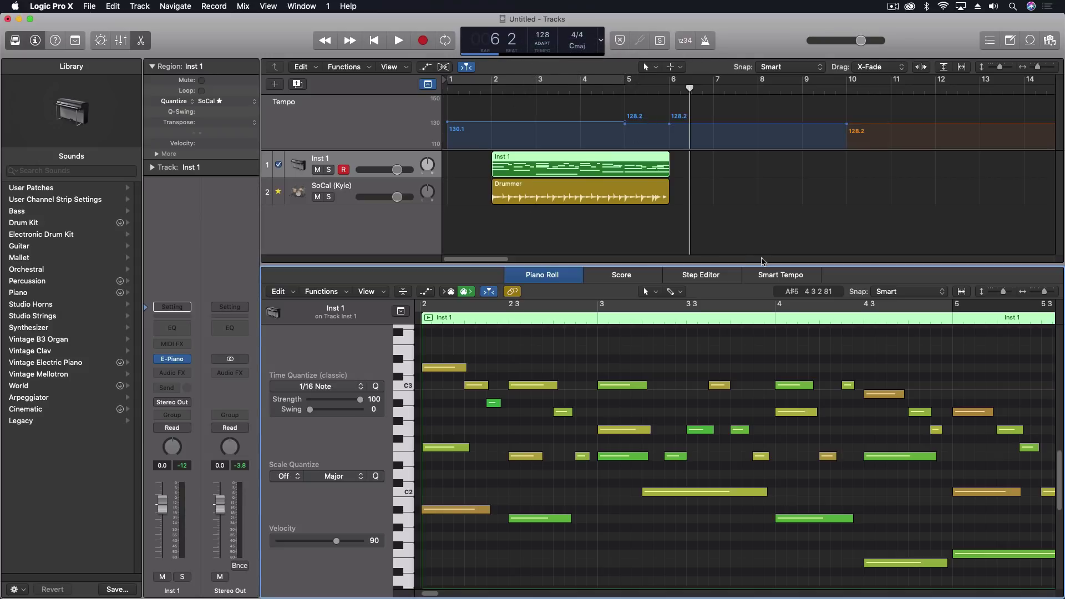
pyautogui.click(144, 40)
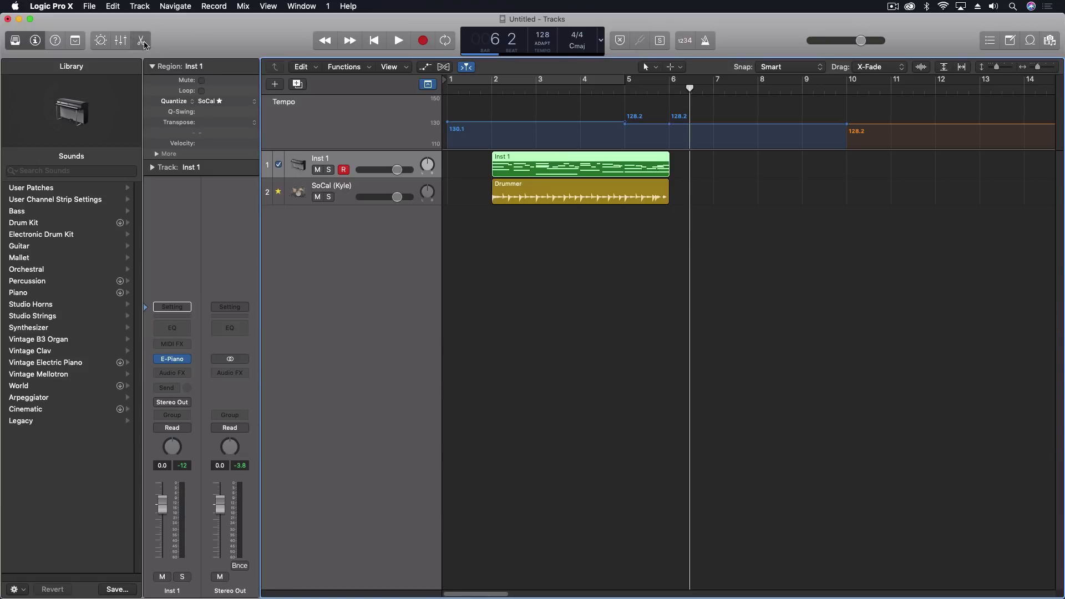
pyautogui.click(144, 40)
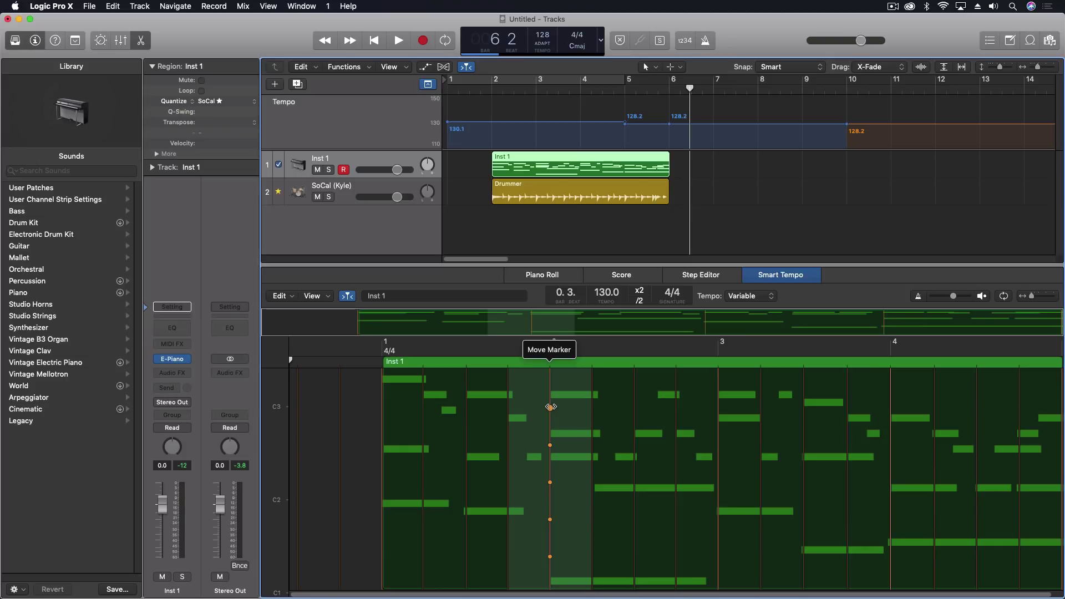
# Step: Drag the bar 2, 3 and 4 beat markers onto the note onsets, giving 130.1, 130.3, 126.8
pyautogui.moveTo(550, 407); pyautogui.dragTo(550, 404)
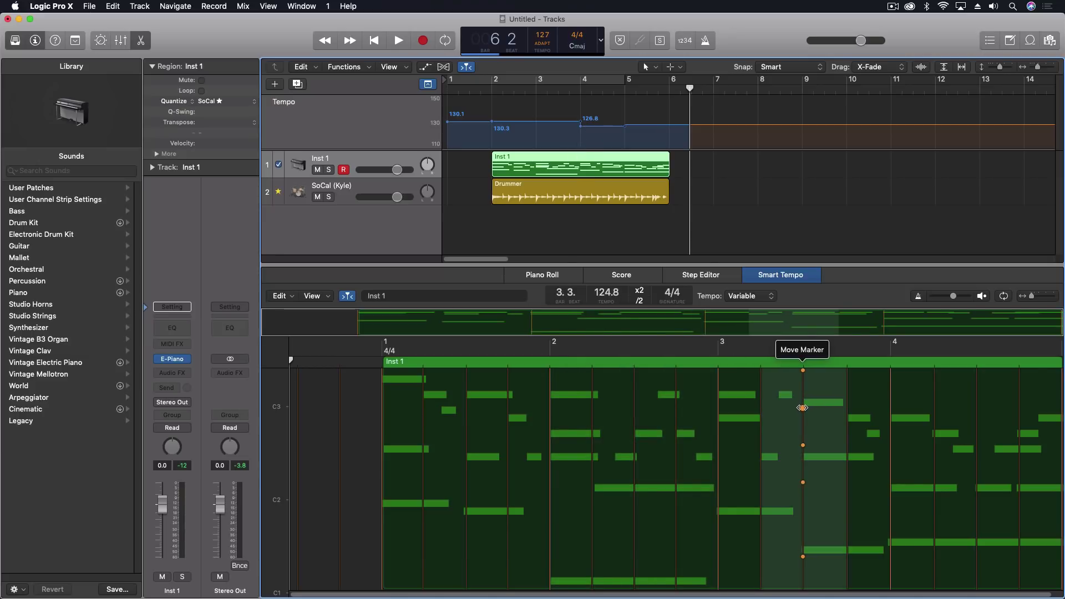
pyautogui.moveTo(803, 407); pyautogui.dragTo(760, 411)
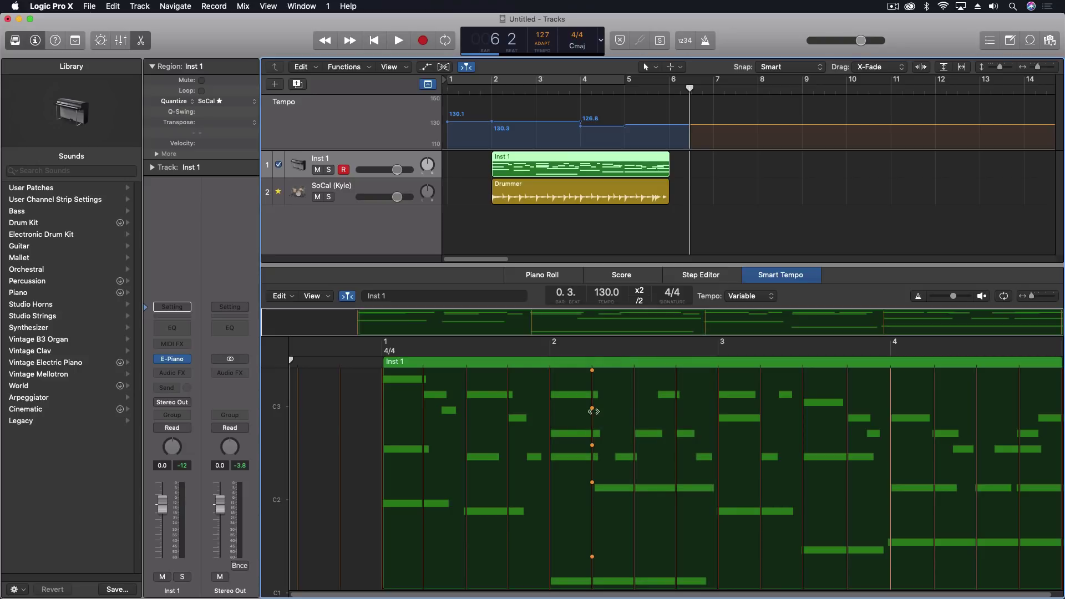
pyautogui.moveTo(592, 408); pyautogui.dragTo(592, 409)
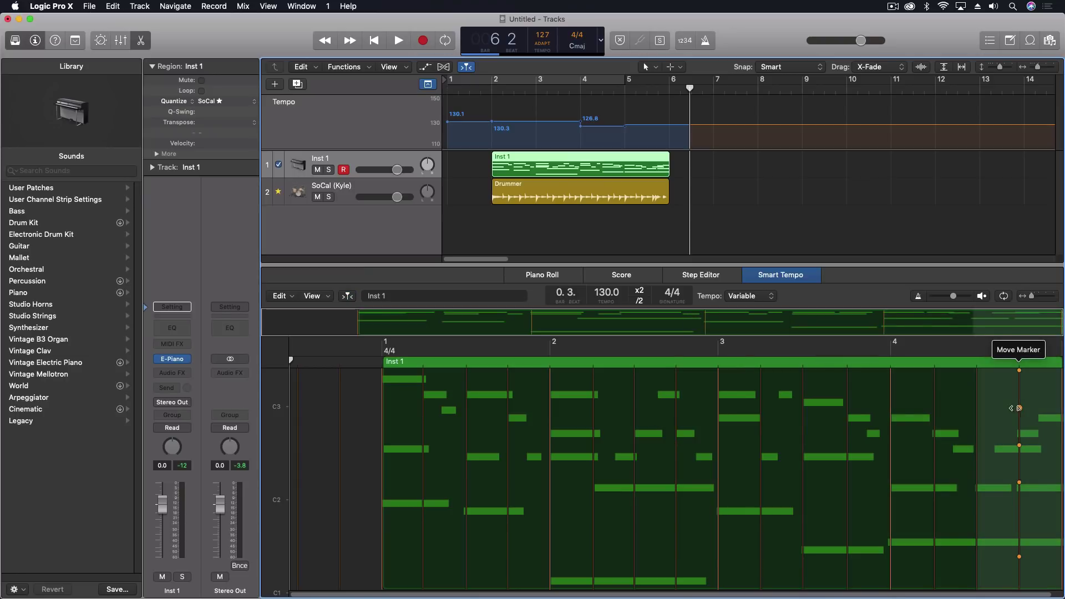
pyautogui.moveTo(1018, 408); pyautogui.dragTo(931, 409)
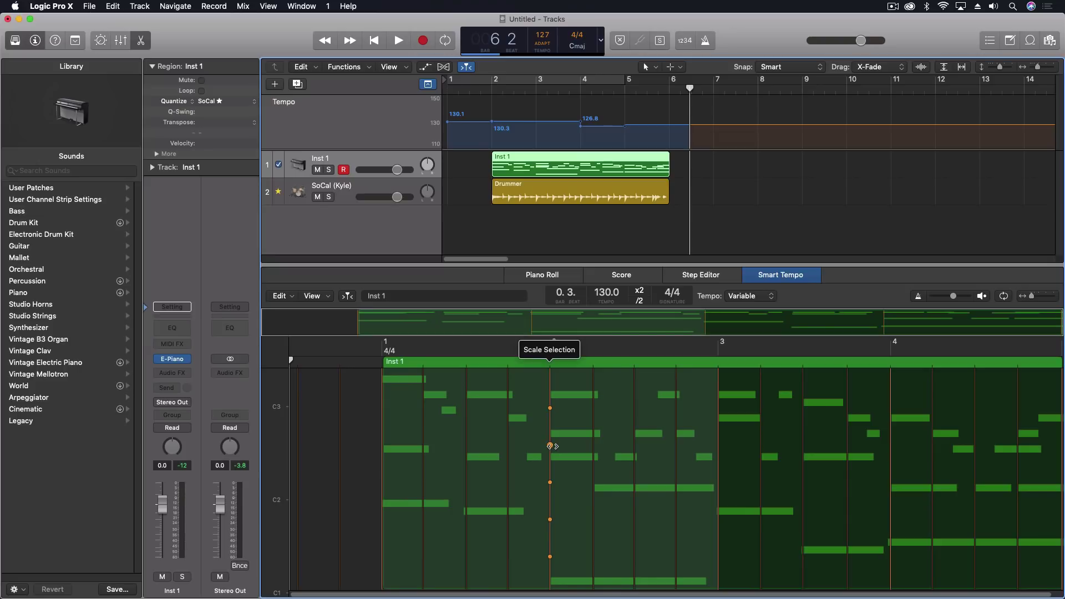
# Step: Realign bar 2 with Scale Selection, Scale All and Move All, reading 130.1, 130.1, 126.4, 128.6
pyautogui.moveTo(551, 446)
pyautogui.mouseDown()
pyautogui.moveTo(499, 445)
pyautogui.moveTo(549, 446)
pyautogui.mouseUp()
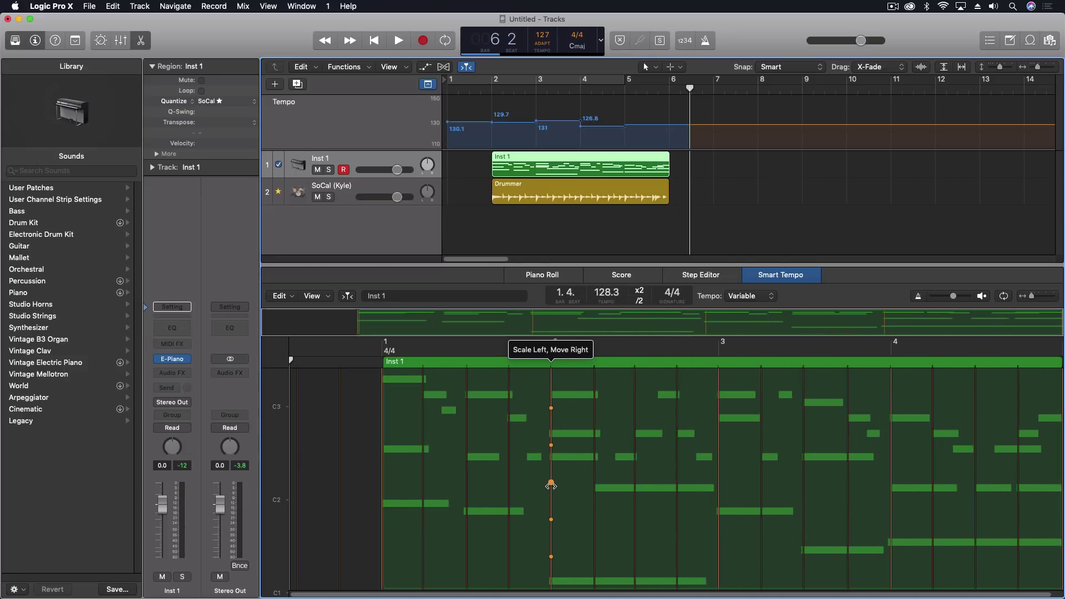
pyautogui.moveTo(551, 486); pyautogui.dragTo(550, 486)
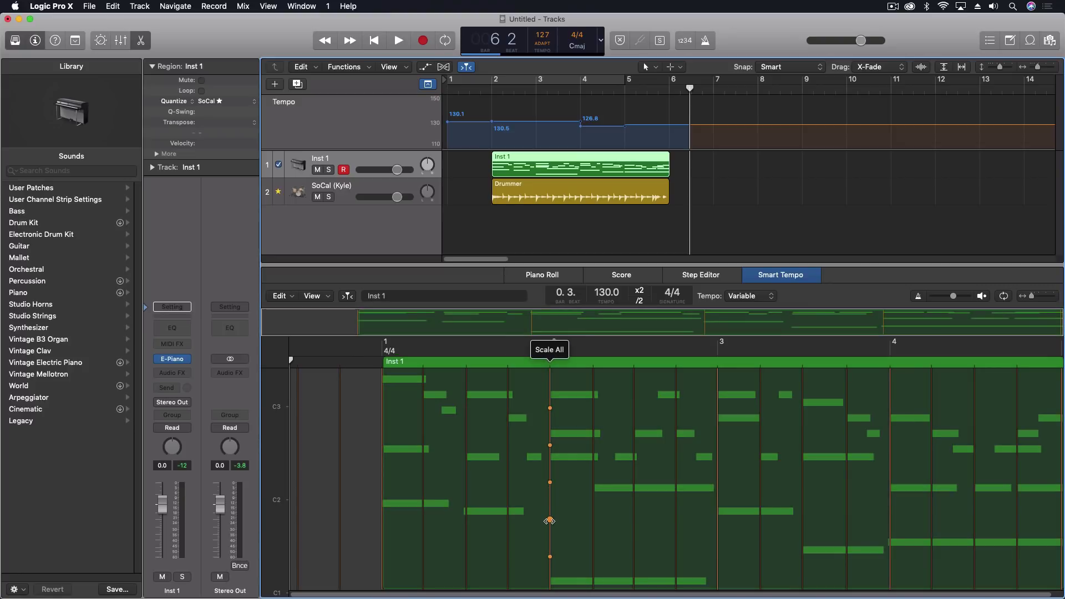
pyautogui.moveTo(549, 521)
pyautogui.mouseDown()
pyautogui.moveTo(575, 521)
pyautogui.moveTo(550, 521)
pyautogui.mouseUp()
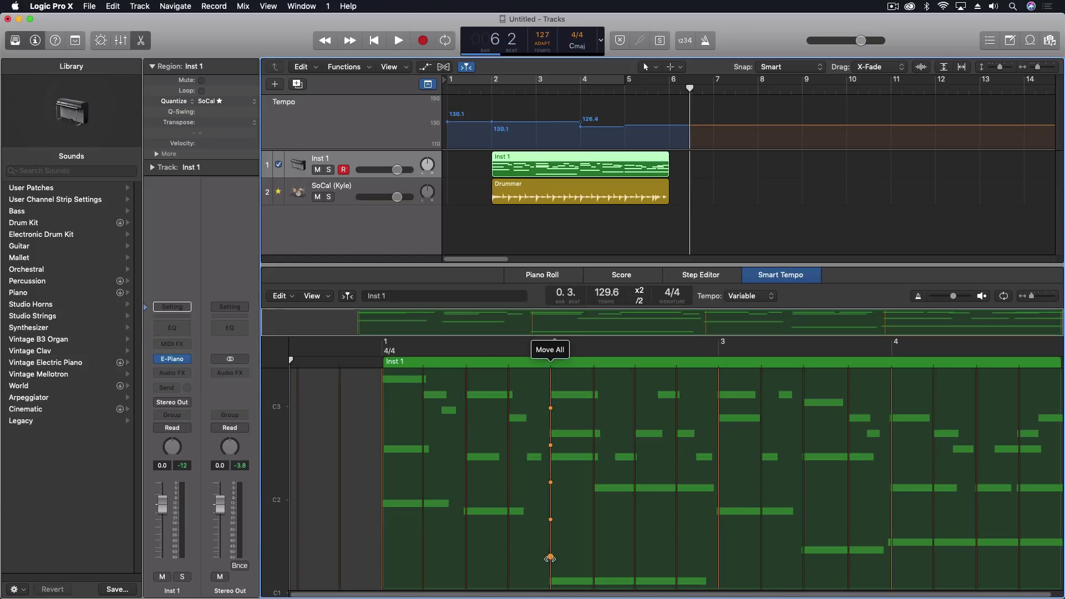
pyautogui.moveTo(550, 558)
pyautogui.mouseDown()
pyautogui.moveTo(614, 558)
pyautogui.moveTo(552, 558)
pyautogui.mouseUp()
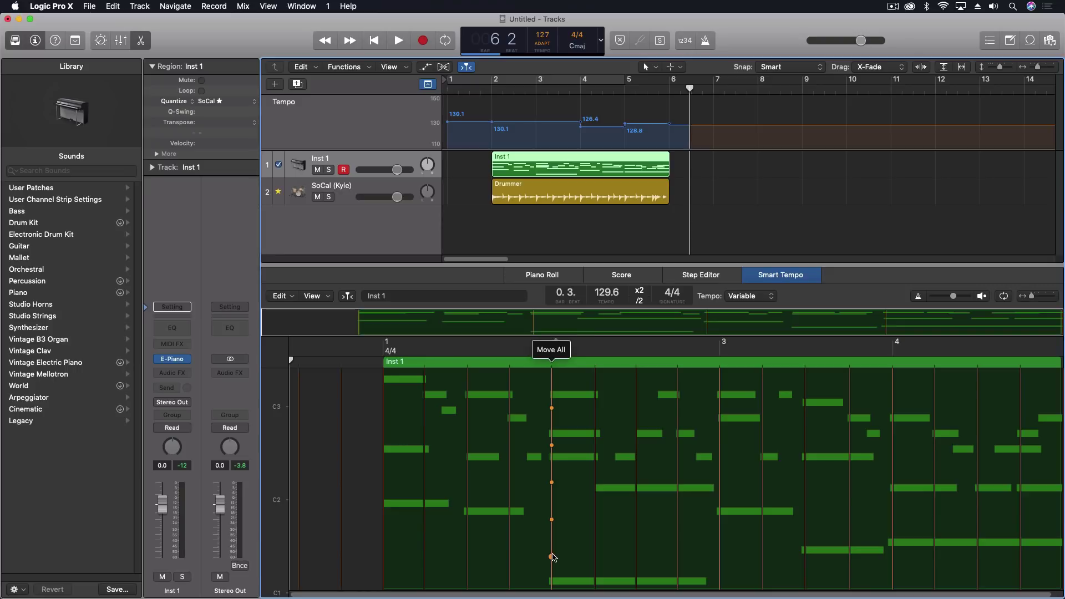
# Step: Undo the last beat marker shift, then drag the downbeat onto the bar 2 line
pyautogui.press('super+z')
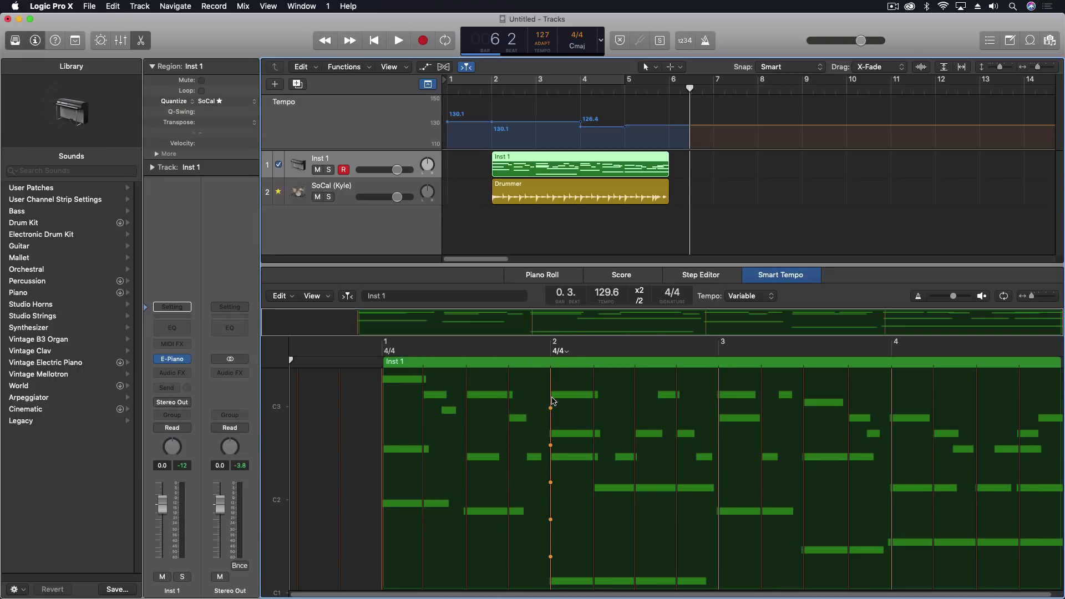
pyautogui.click(558, 366)
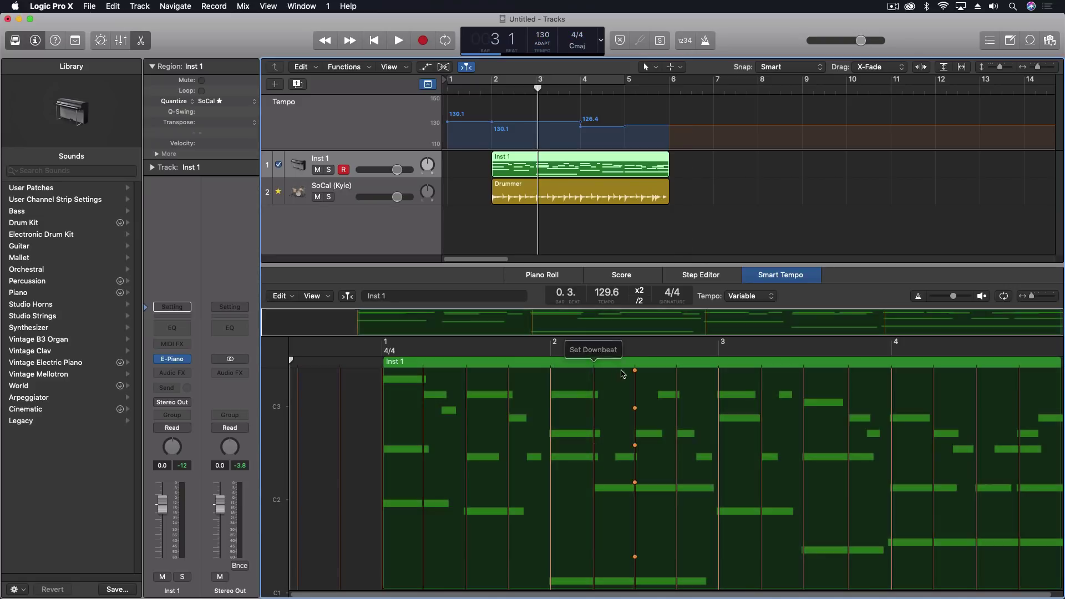
pyautogui.moveTo(594, 370); pyautogui.dragTo(541, 373)
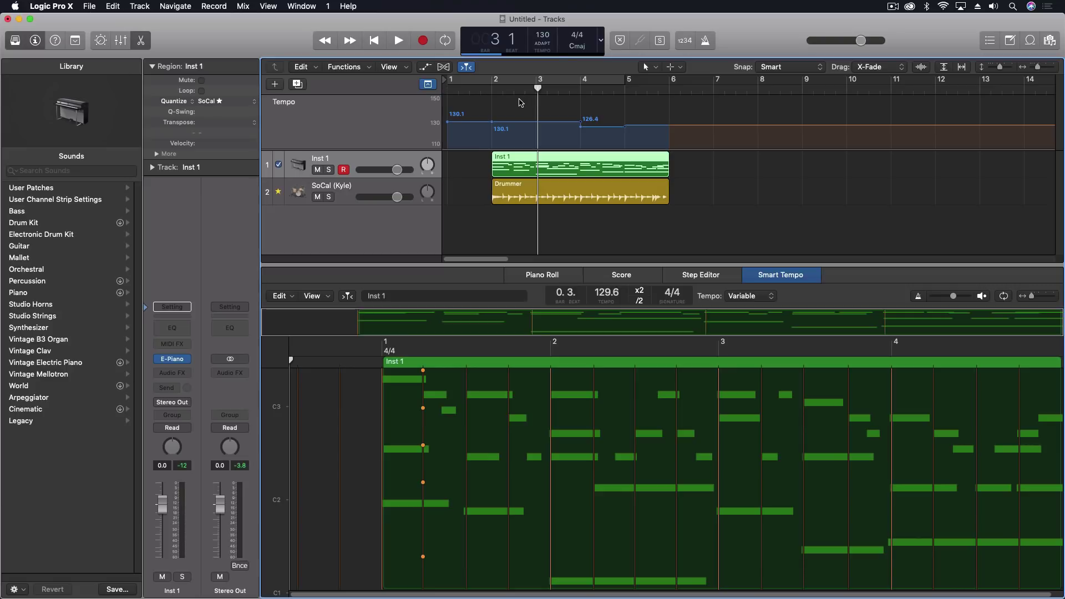
# Step: Set the tempo mode to KEEP, play the e-piano and drums from bar 2, then select the tempo curve
pyautogui.click(542, 44)
pyautogui.click(514, 61)
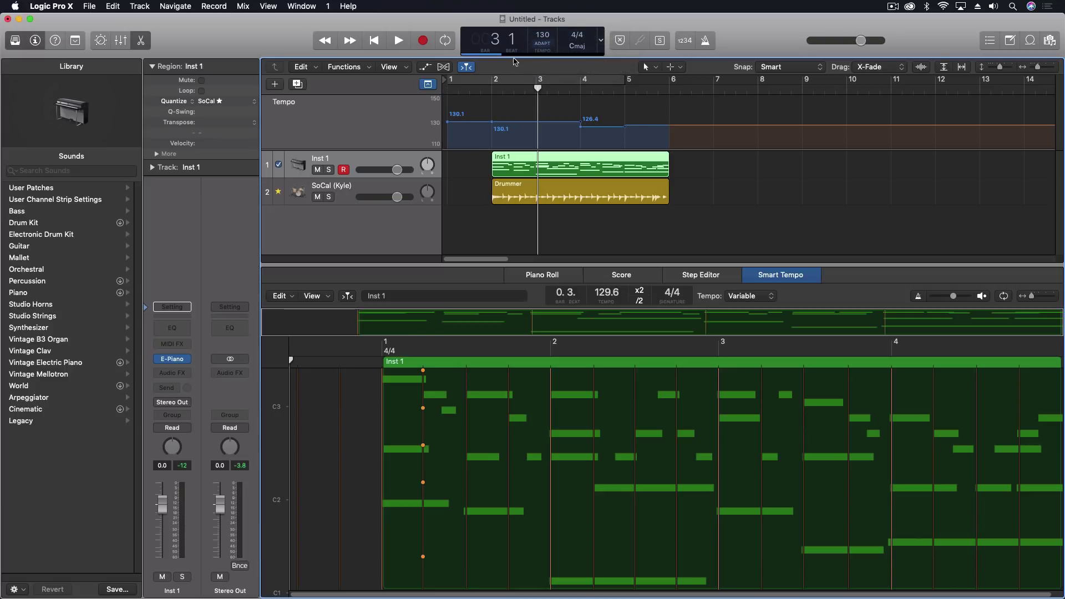
pyautogui.click(483, 90)
pyautogui.press('space')
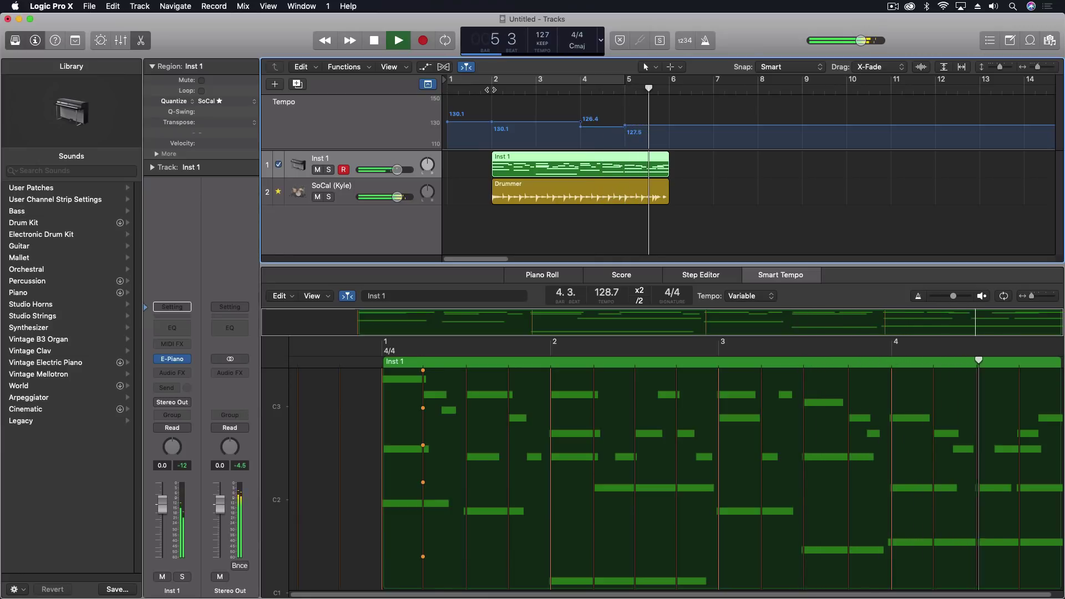
pyautogui.press('space')
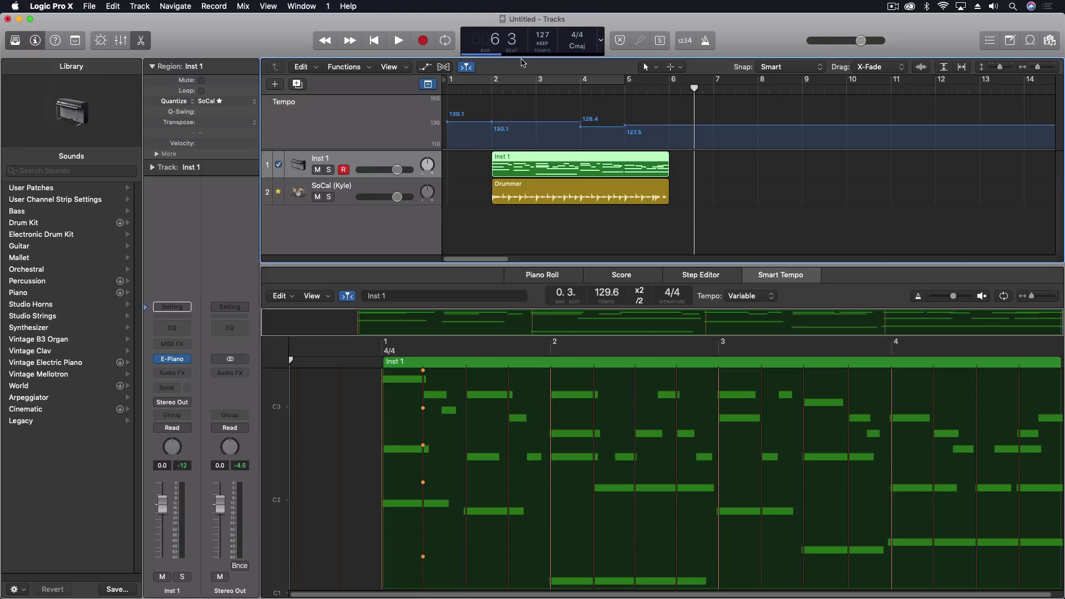
pyautogui.click(583, 129)
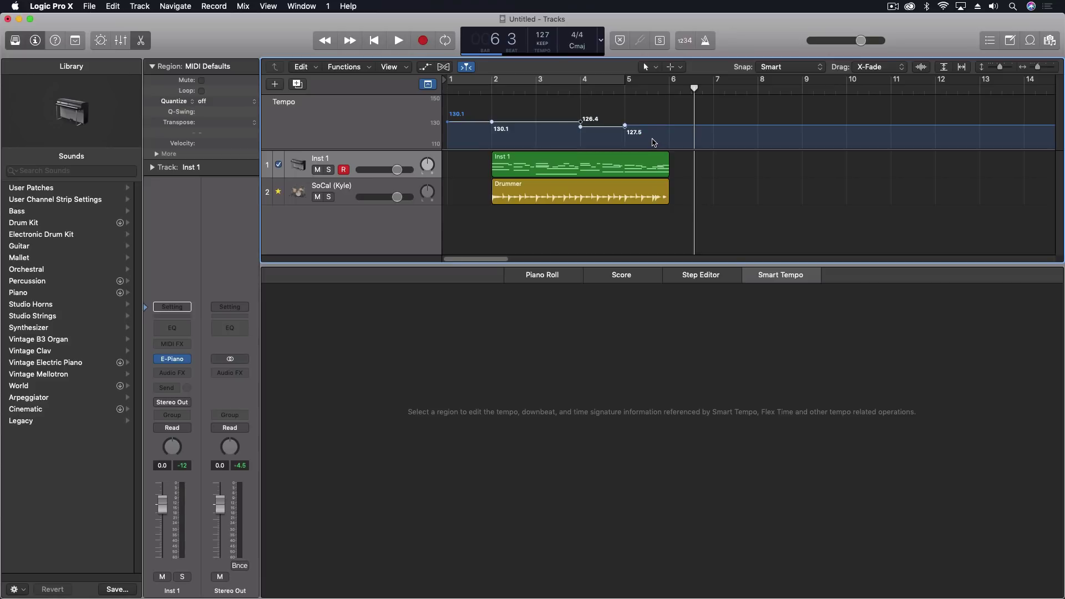
# Step: Delete the tempo changes to leave one flat tempo and play it back from the start
pyautogui.press('Delete')
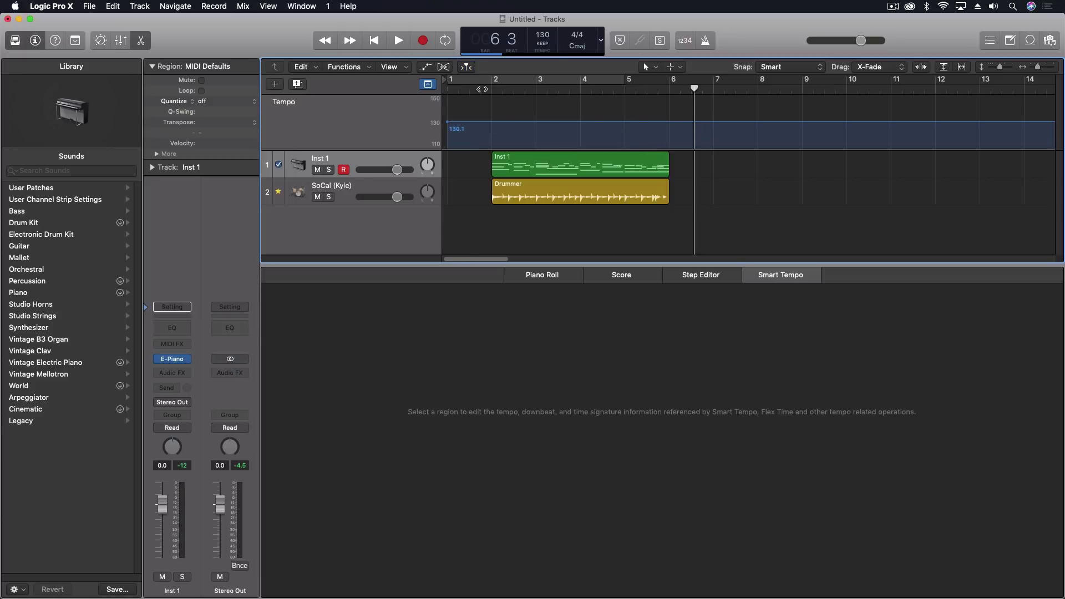
pyautogui.click(481, 89)
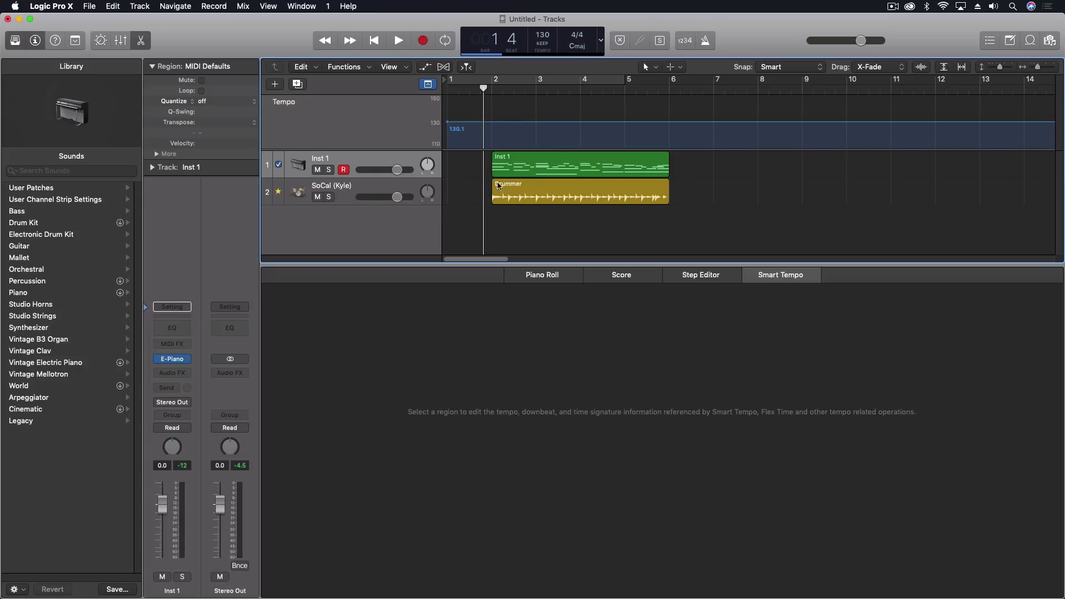
pyautogui.moveTo(480, 191)
pyautogui.press('space')
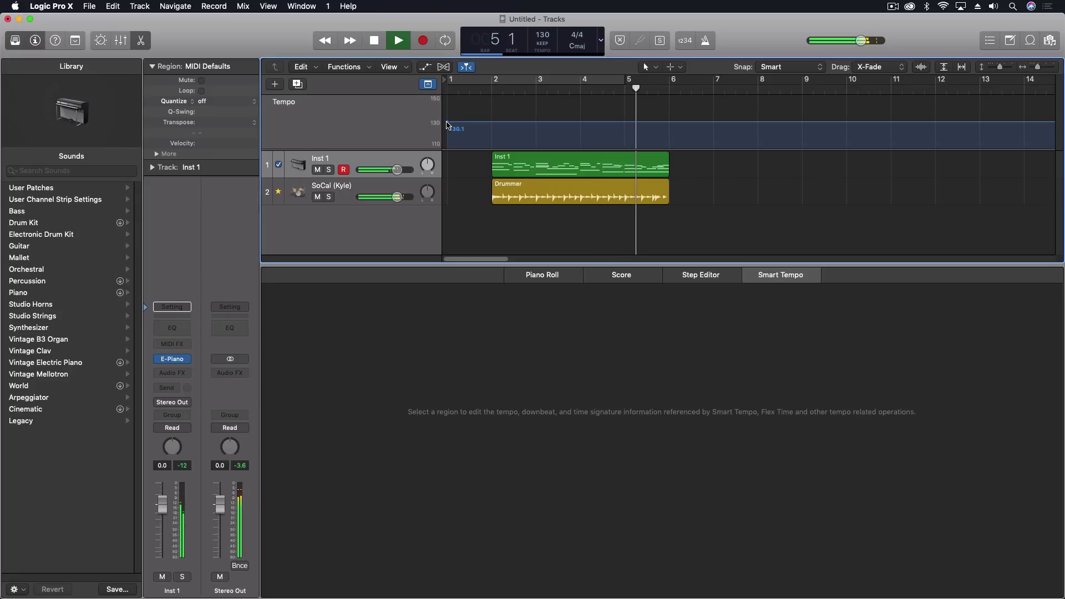
pyautogui.press('space')
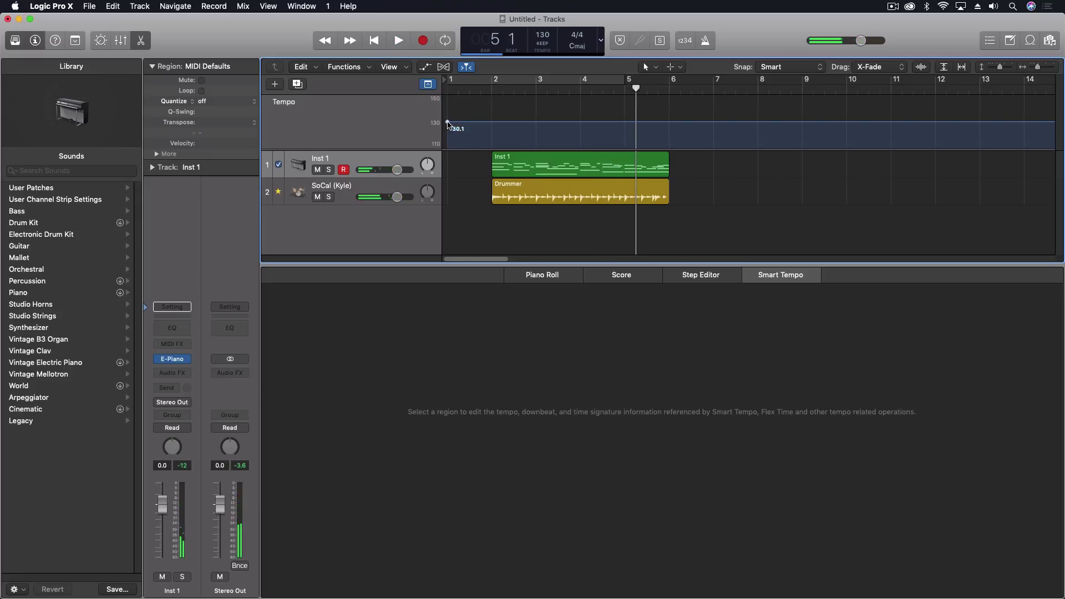
# Step: Lower the constant tempo, then raise it to about 136 while playing from bar 2
pyautogui.moveTo(448, 125); pyautogui.dragTo(448, 136)
pyautogui.click(493, 90)
pyautogui.press('space')
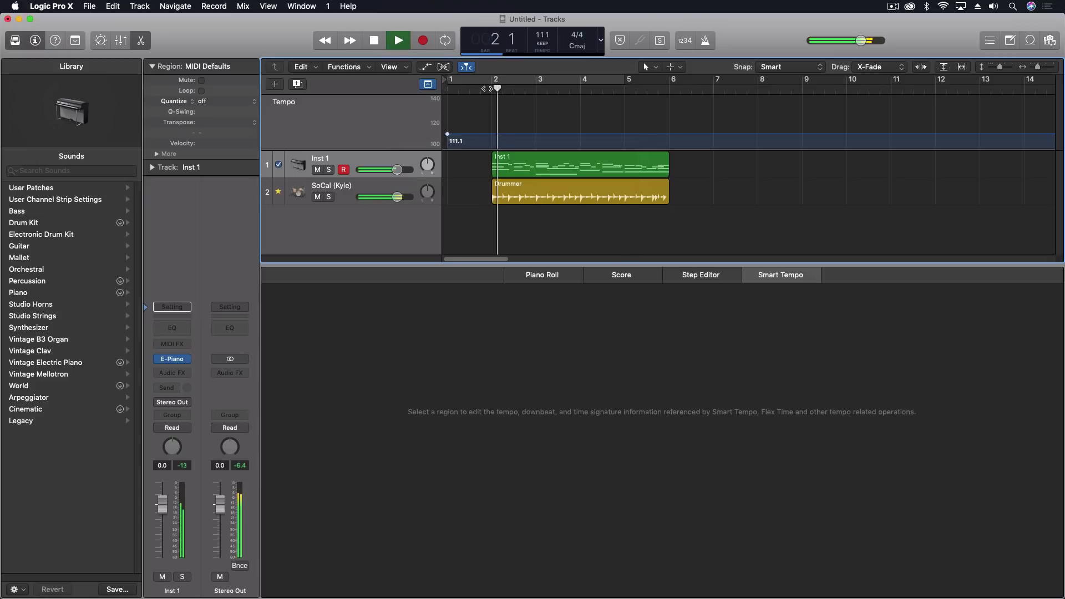
pyautogui.moveTo(448, 138); pyautogui.dragTo(448, 104)
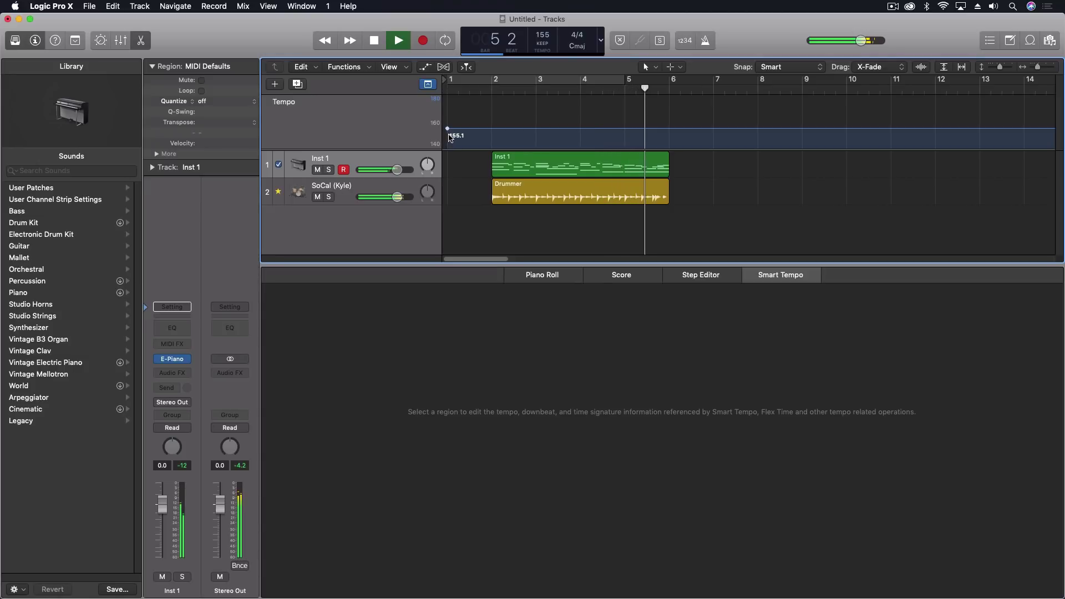
pyautogui.press('space')
# Step: Undo to recover the 130.1/126.4/127.5 tempo curve and load Inst 1 into Smart Tempo (129.6 Variable)
pyautogui.press('super+z')
pyautogui.press('super+z')
pyautogui.press('super+z')
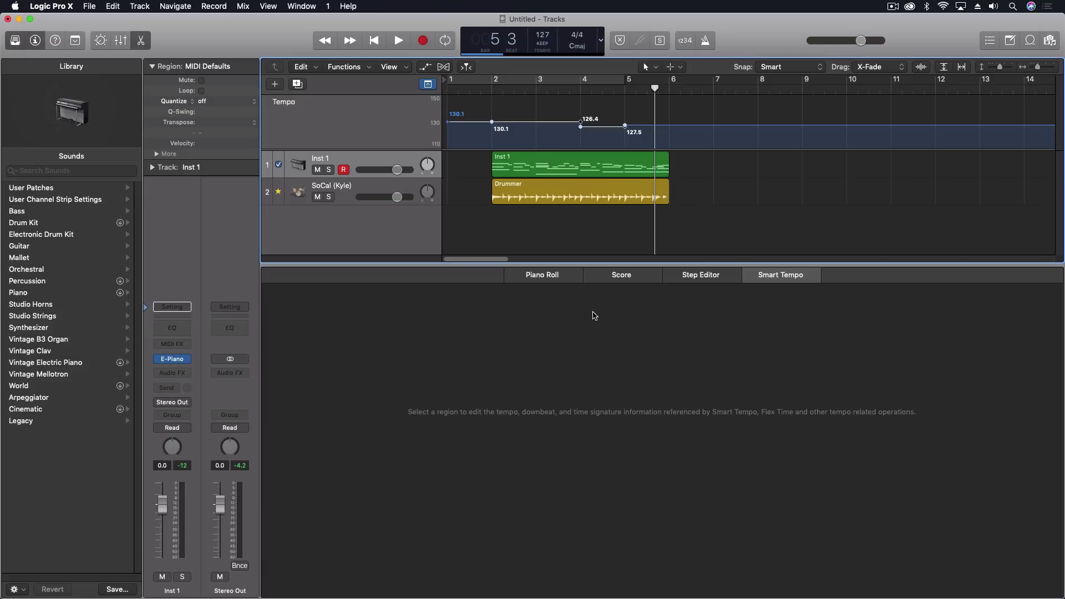
pyautogui.click(545, 167)
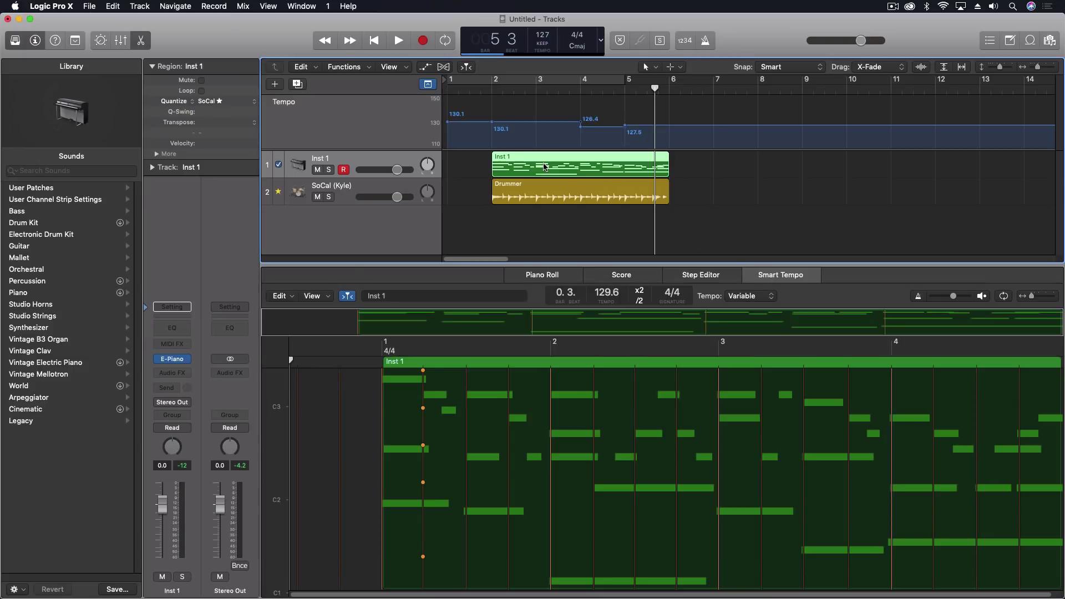
pyautogui.click(793, 273)
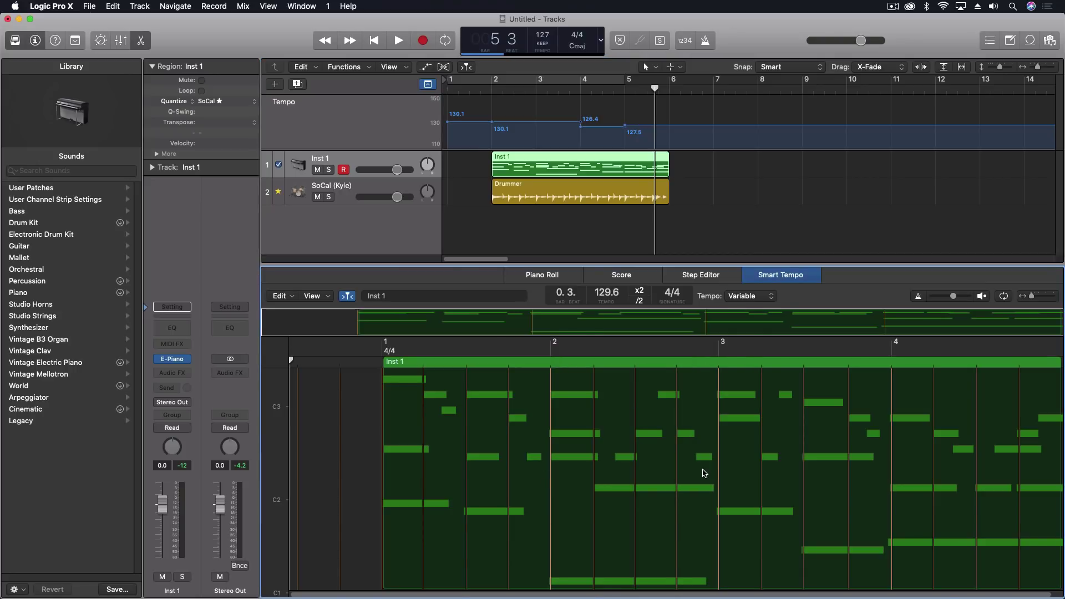